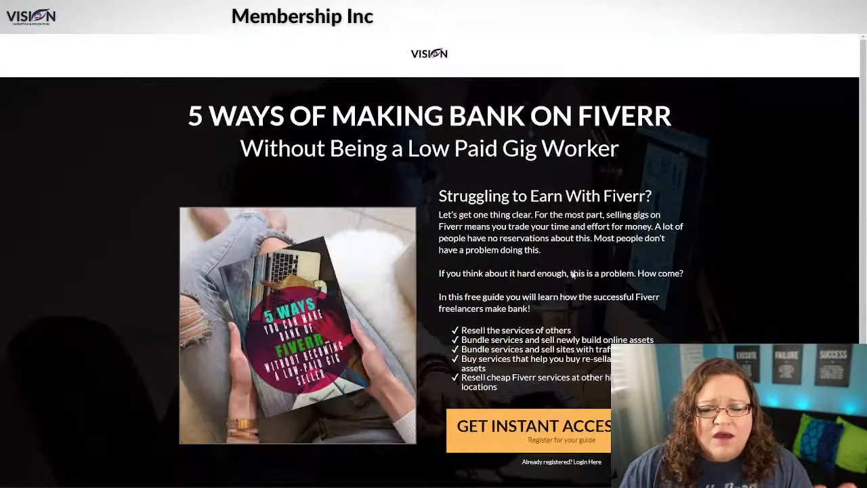
Step: Preview the guide registration form, then start a new trigger in the Free Guide workflow
scroll(786, 332, down, 2)
scroll(749, 329, up, 2)
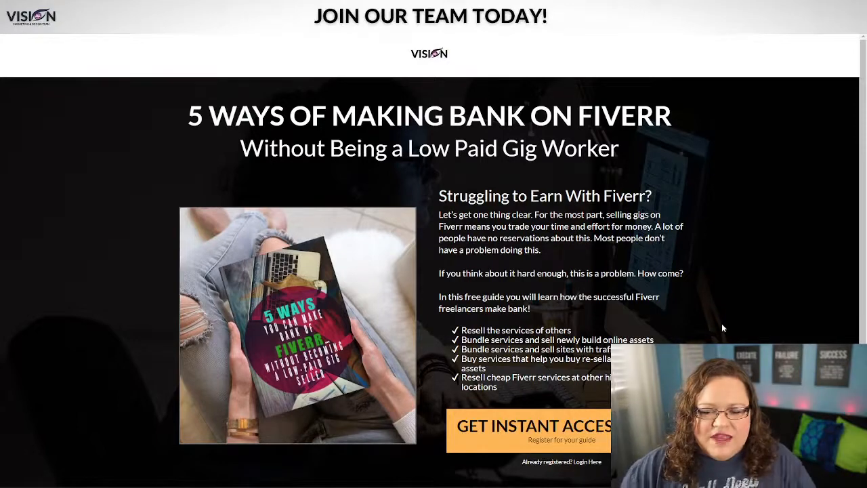
click(562, 413)
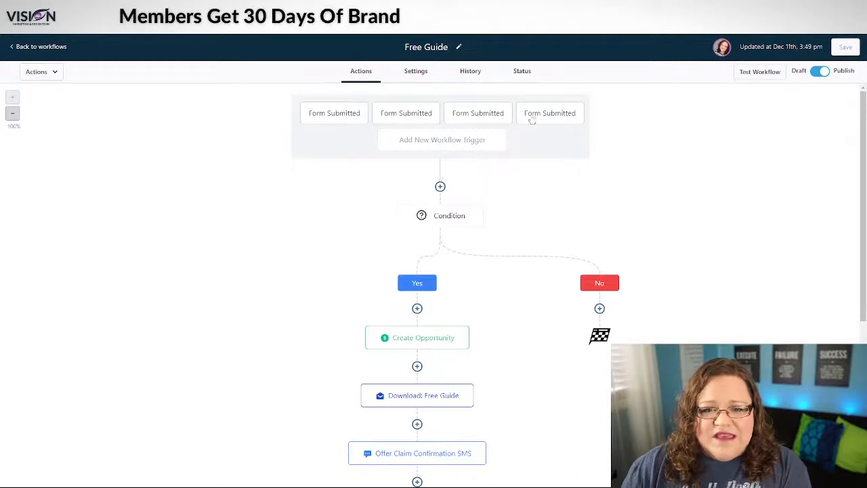
click(409, 142)
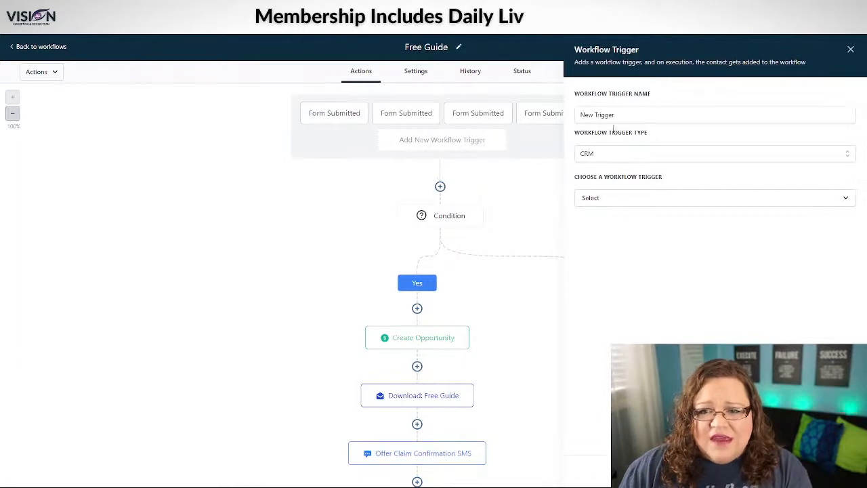
Step: Set the new workflow trigger's type to CRM
click(603, 153)
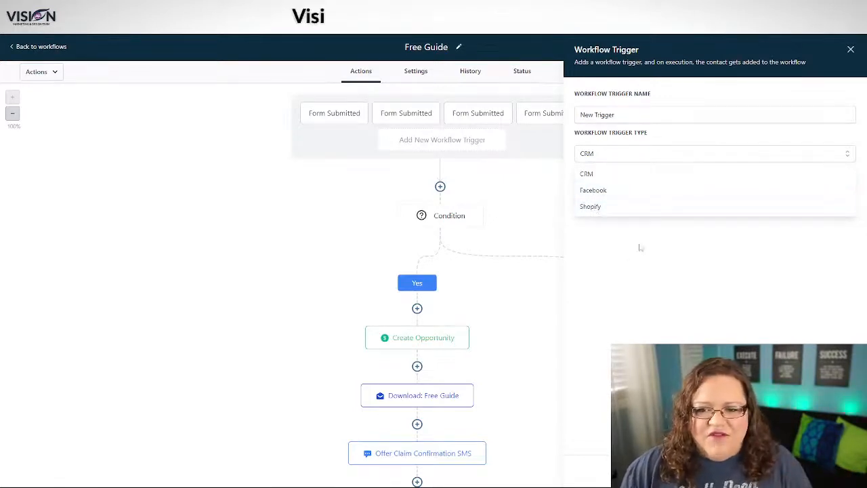
click(594, 174)
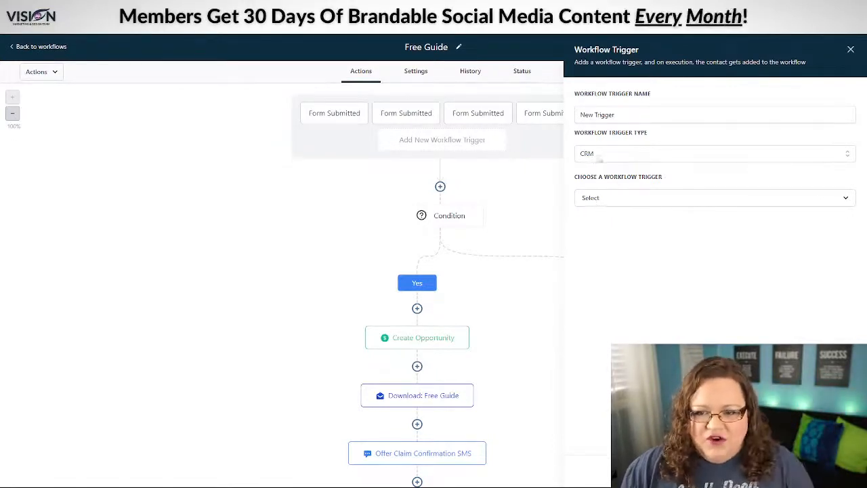
Step: Open the workflow trigger list and browse the Standard CRM triggers
click(601, 199)
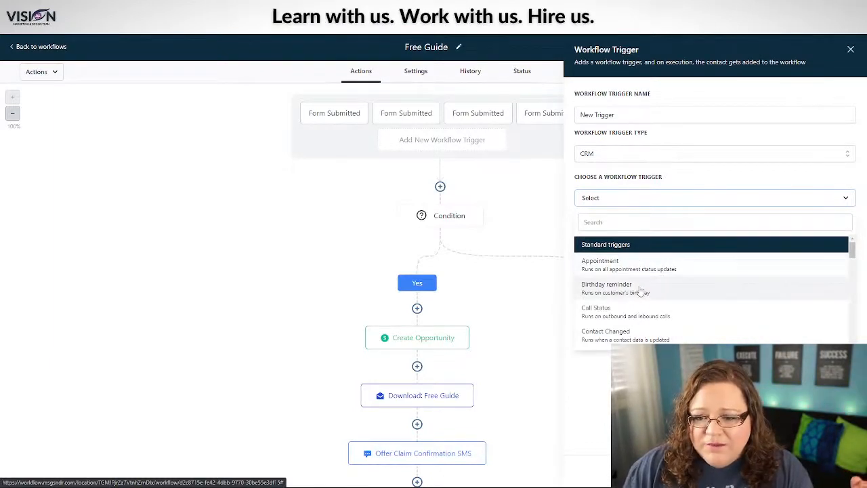
scroll(644, 291, down, 1)
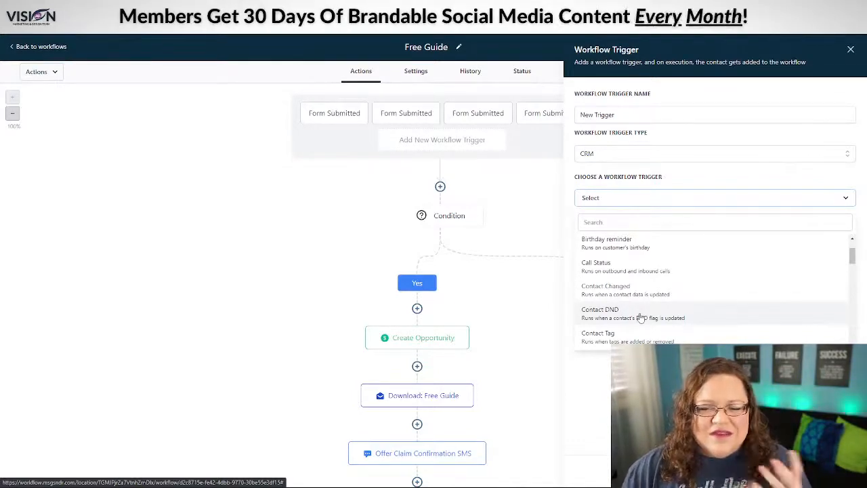
Step: Scroll the CRM trigger list down until Order Form Submission is visible
scroll(642, 318, down, 1)
scroll(637, 304, down, 1)
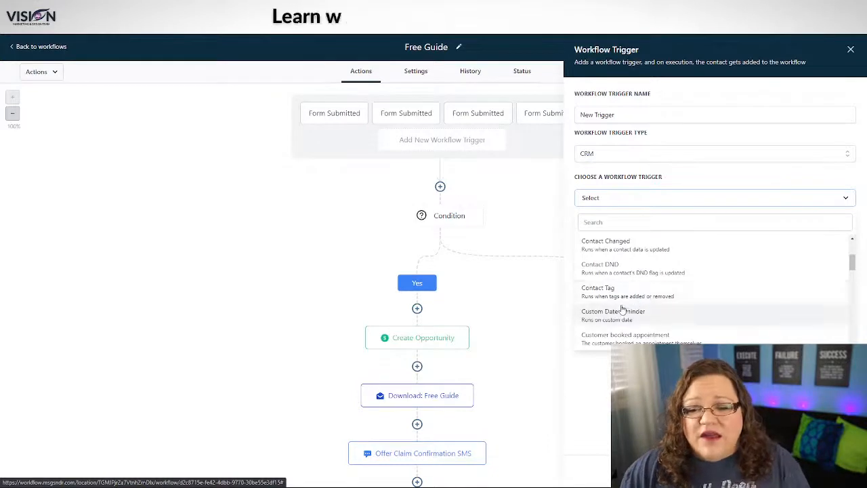
scroll(644, 298, down, 1)
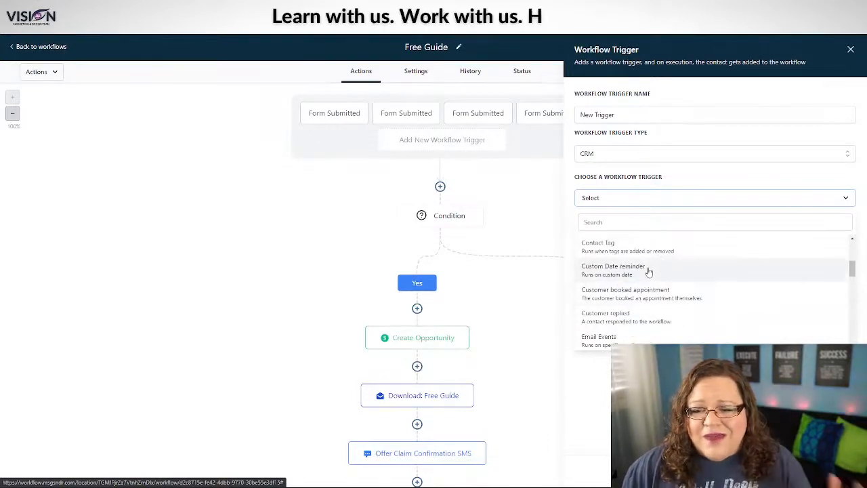
scroll(705, 298, down, 1)
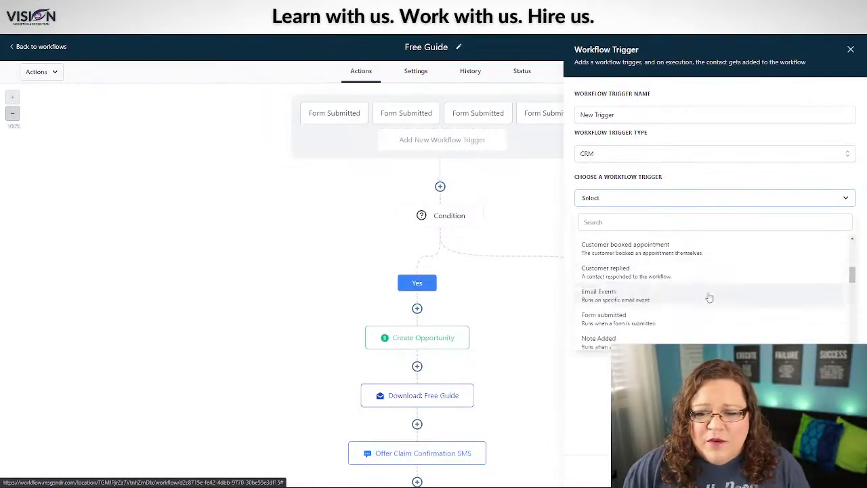
scroll(637, 291, down, 2)
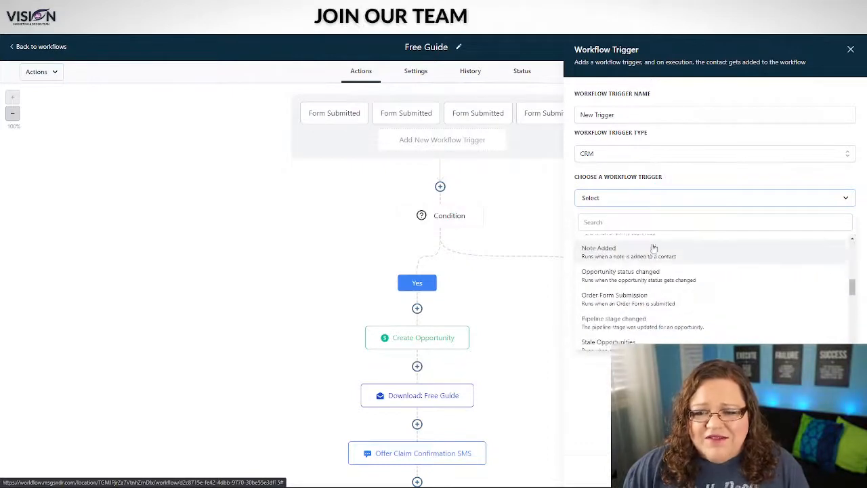
scroll(609, 268, up, 1)
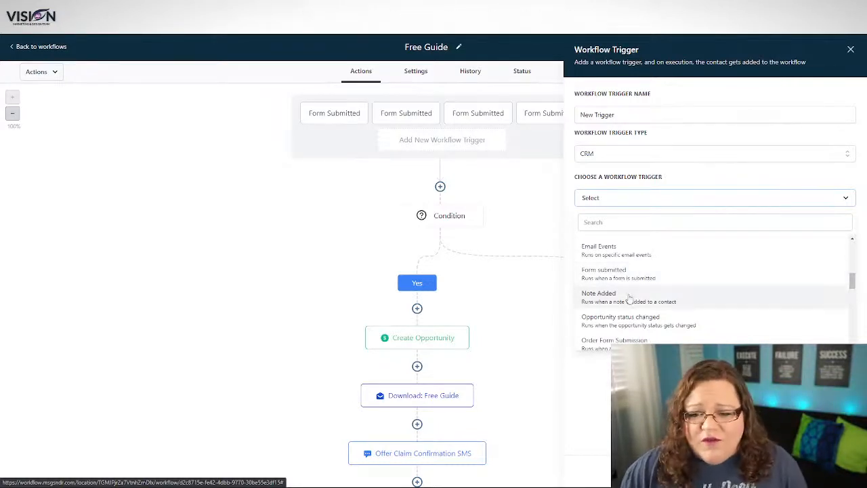
scroll(632, 298, down, 1)
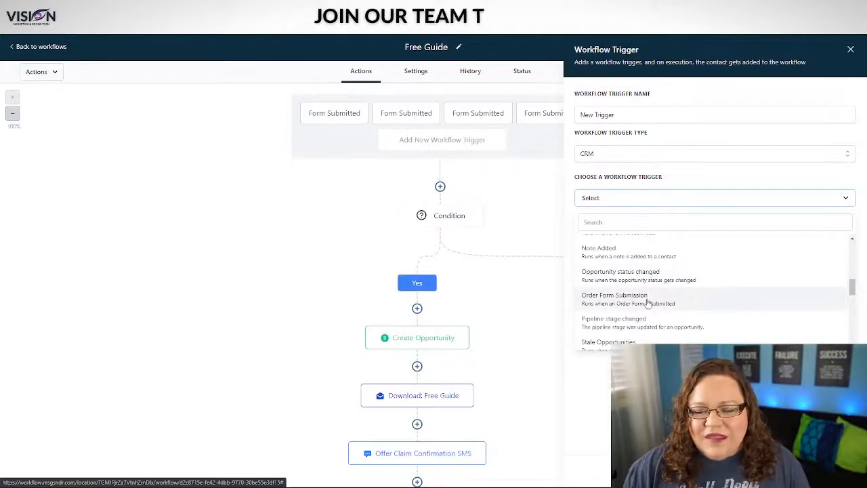
scroll(703, 301, down, 1)
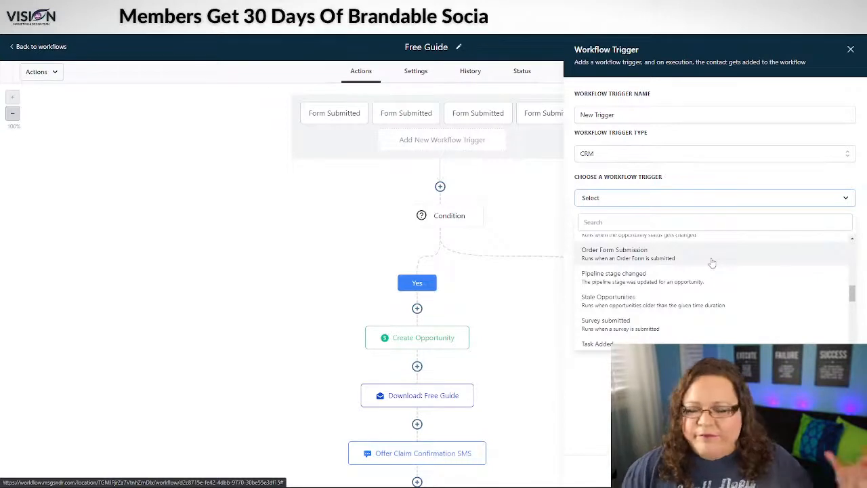
Step: Choose Order Form Submission as the trigger and add a Submission type filter
click(622, 254)
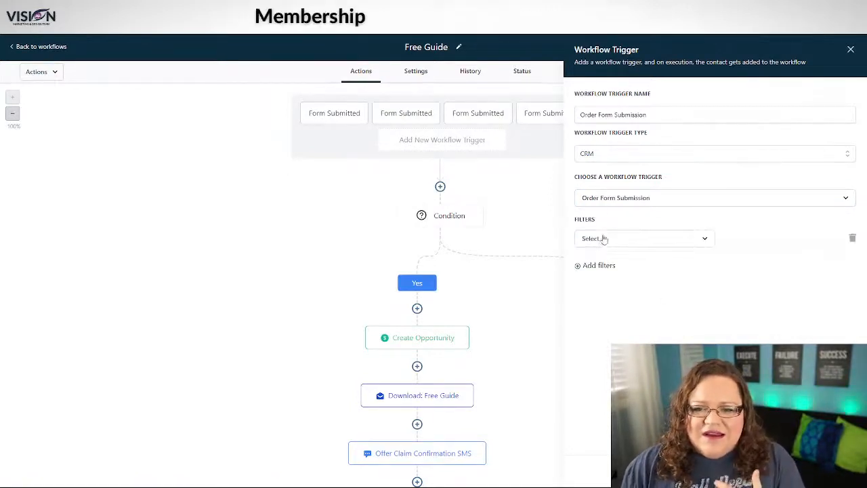
click(620, 238)
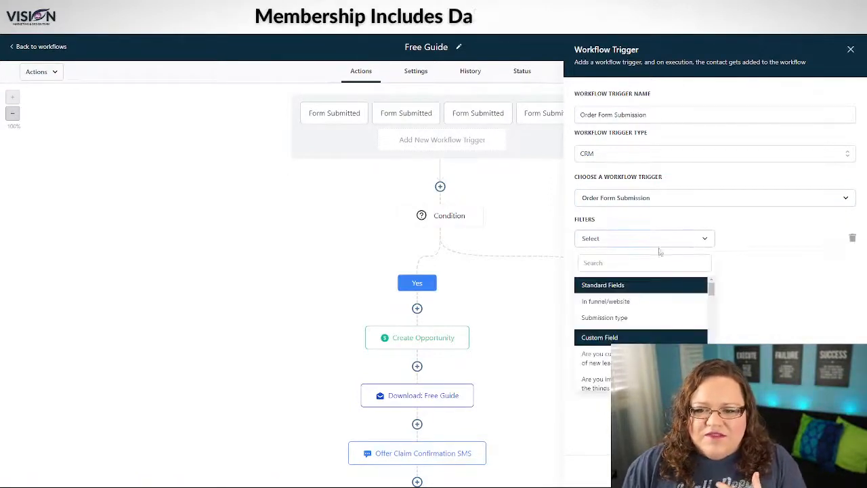
click(627, 318)
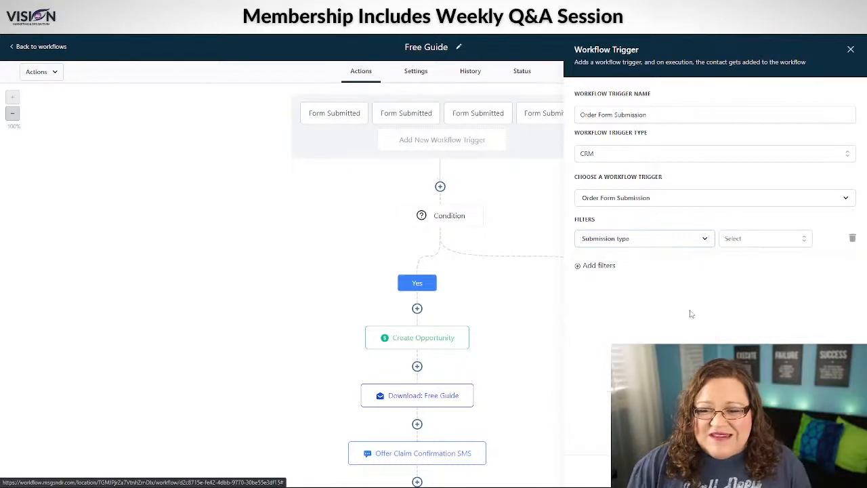
click(738, 242)
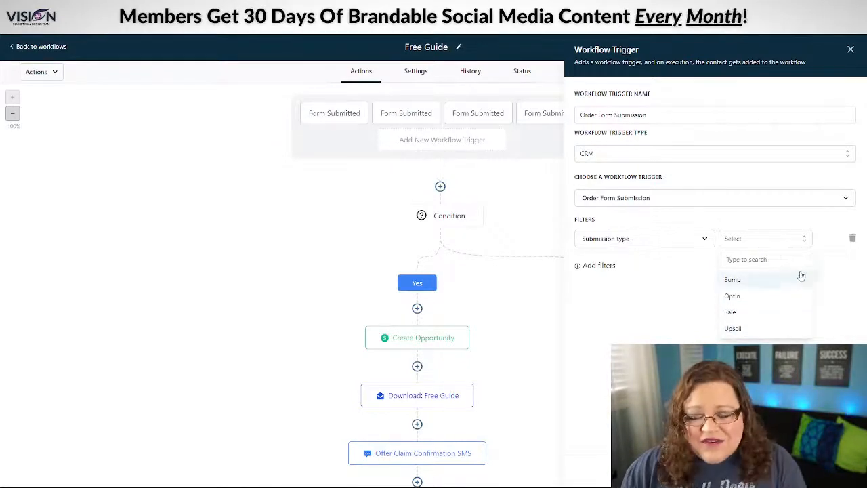
Step: Delete the Submission type filter and browse the workflow trigger list for alternatives
click(853, 239)
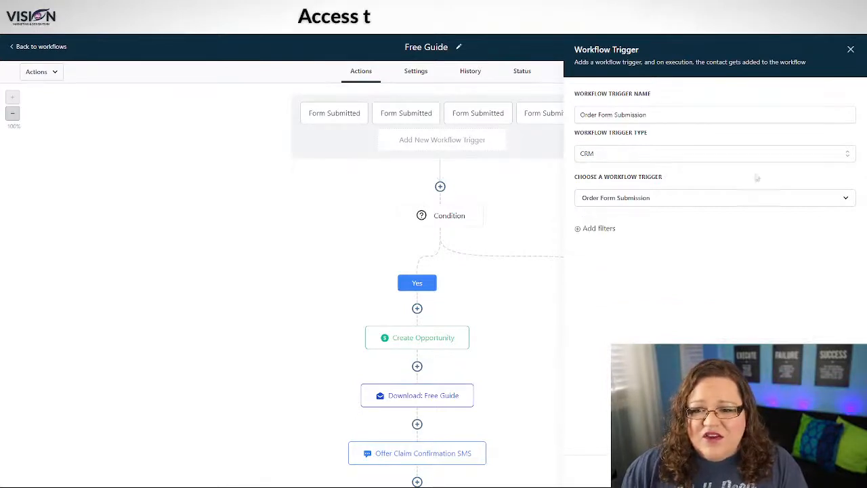
click(640, 202)
scroll(625, 288, down, 10)
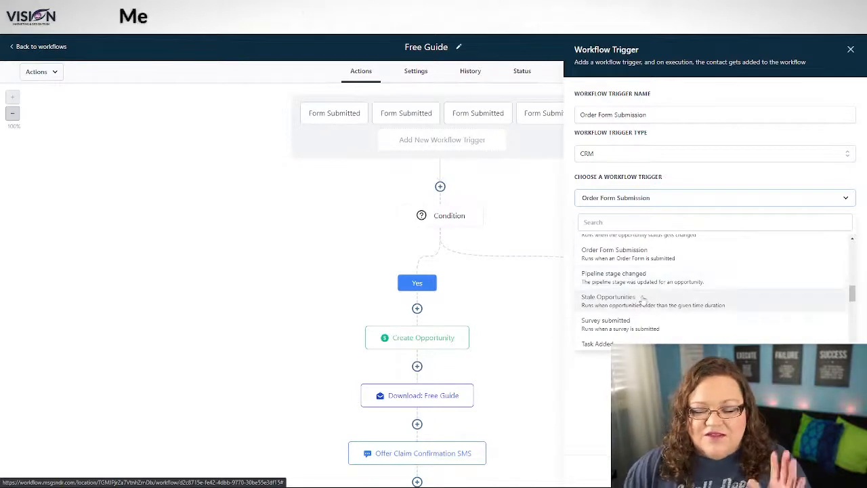
scroll(650, 296, down, 1)
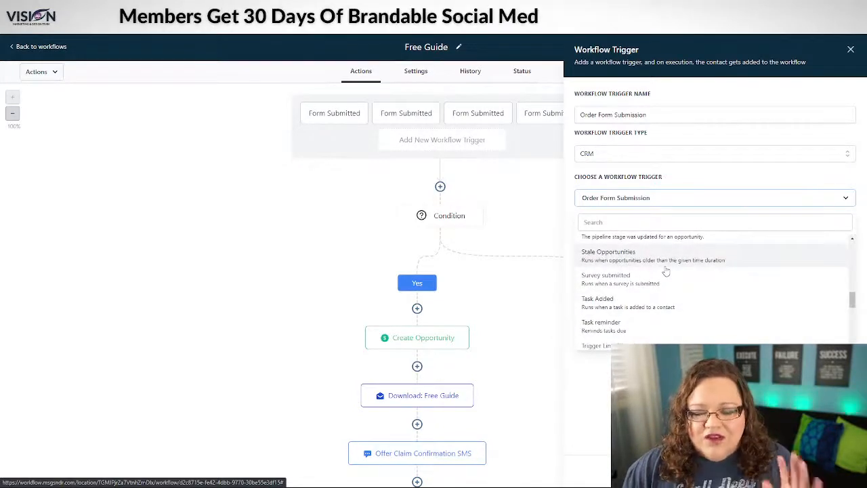
scroll(660, 278, down, 1)
scroll(645, 293, down, 5)
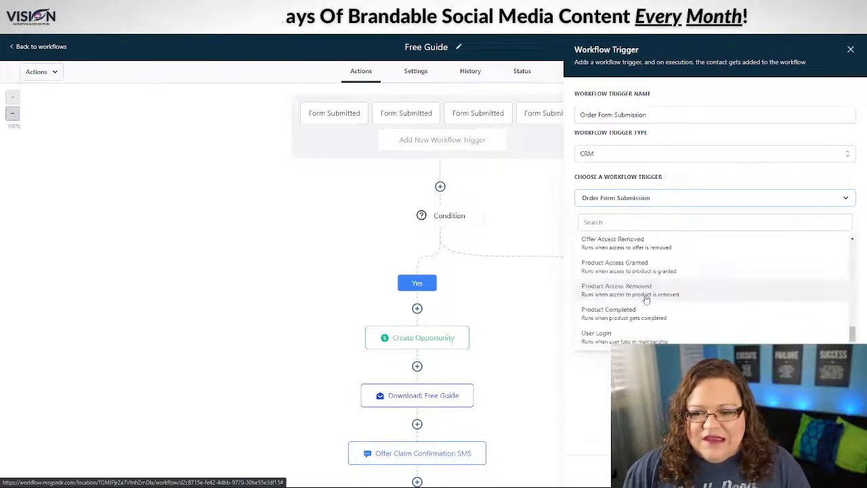
scroll(647, 303, up, 4)
scroll(646, 305, up, 1)
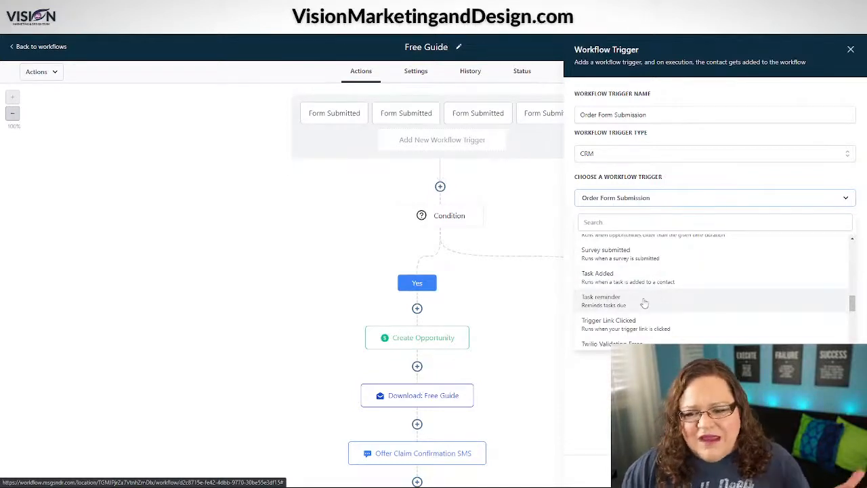
scroll(644, 302, down, 3)
scroll(655, 258, up, 1)
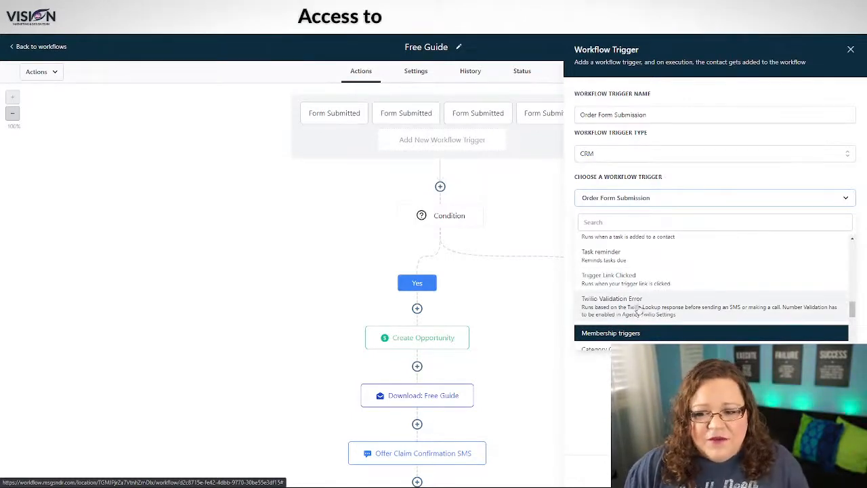
scroll(637, 310, down, 2)
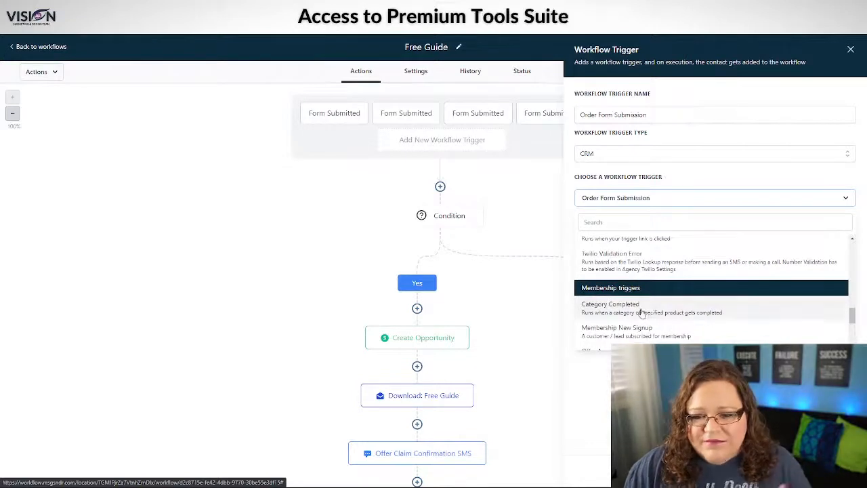
scroll(658, 271, down, 1)
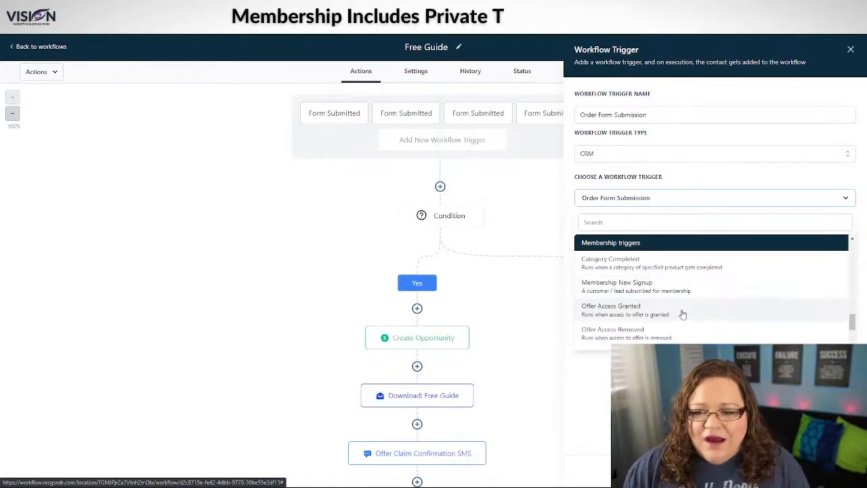
scroll(684, 307, down, 1)
scroll(684, 307, up, 2)
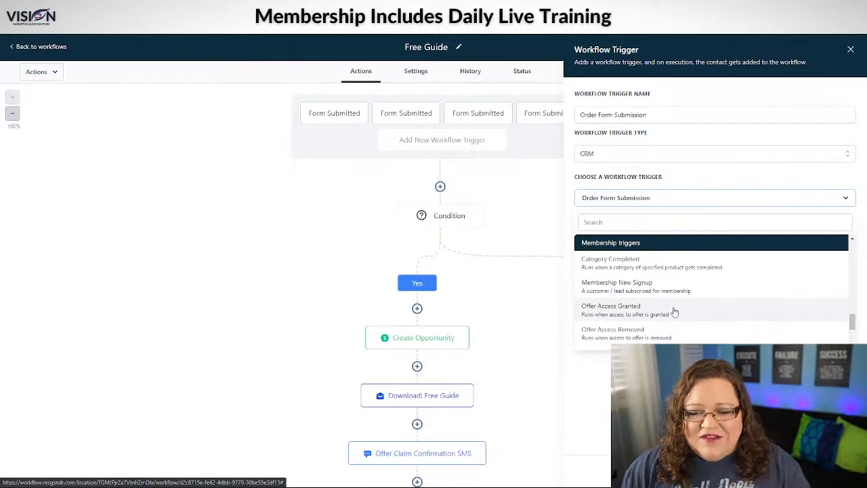
scroll(674, 312, down, 2)
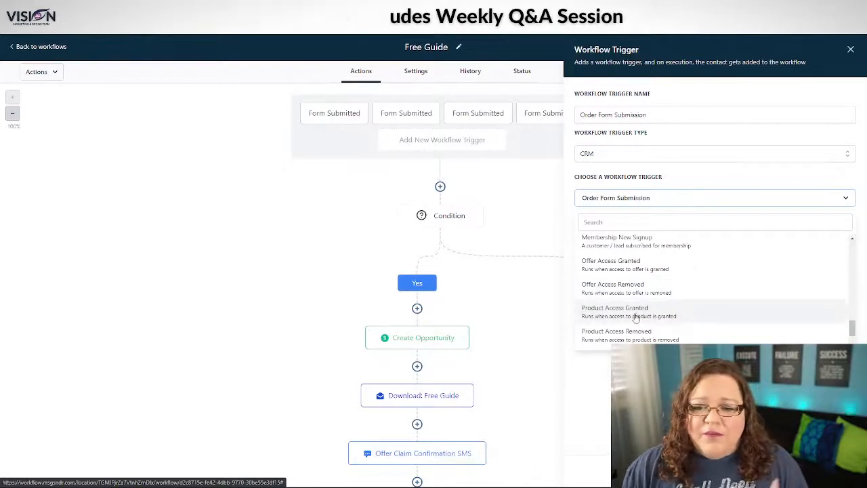
scroll(681, 331, down, 2)
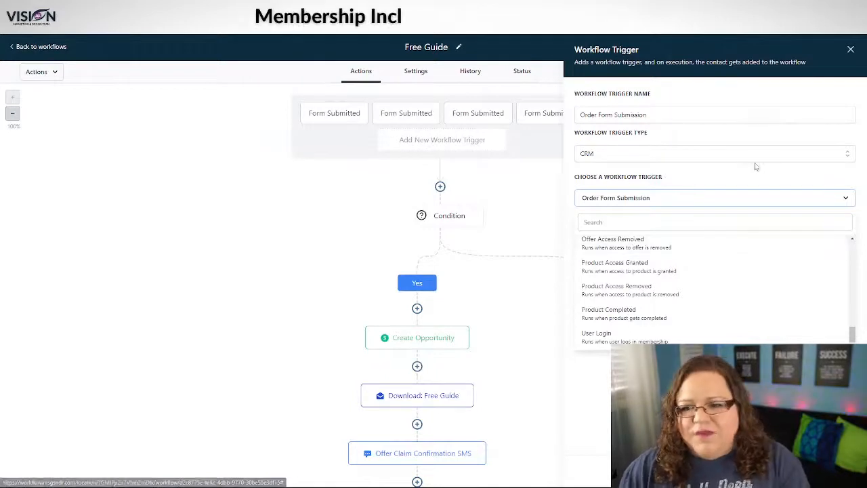
Step: Close the trigger settings, briefly inspect the Condition settings and Actions list, adding nothing
click(851, 49)
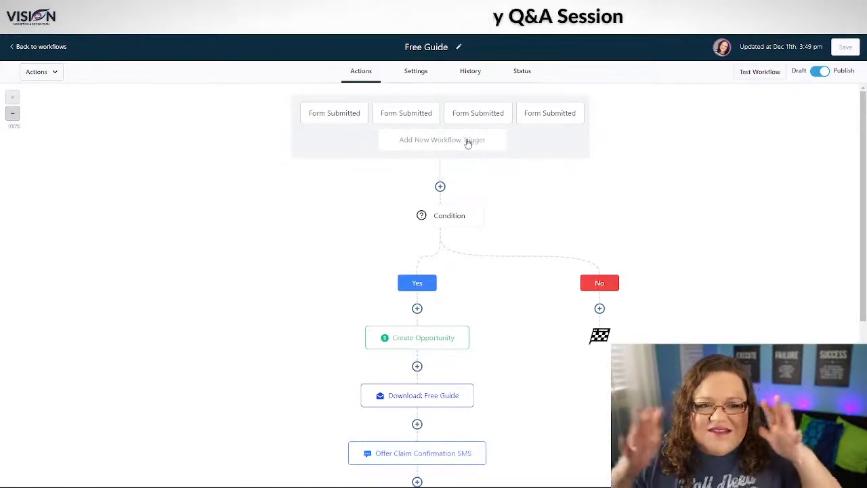
click(435, 217)
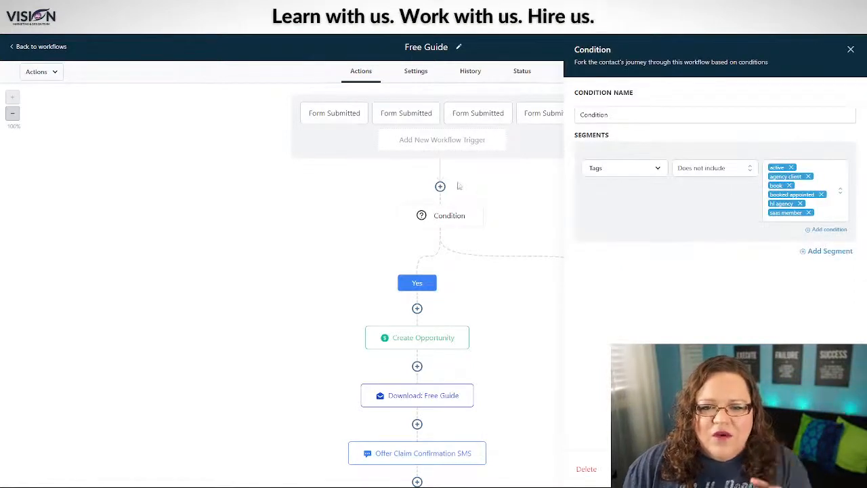
click(851, 49)
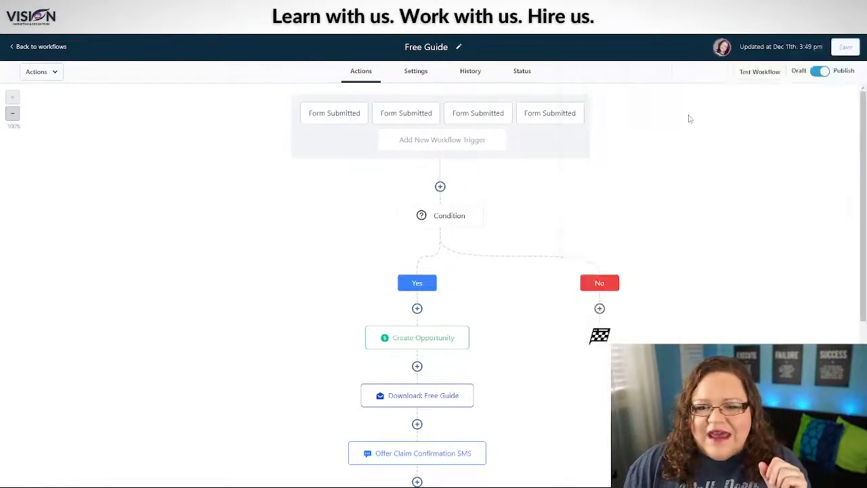
click(440, 187)
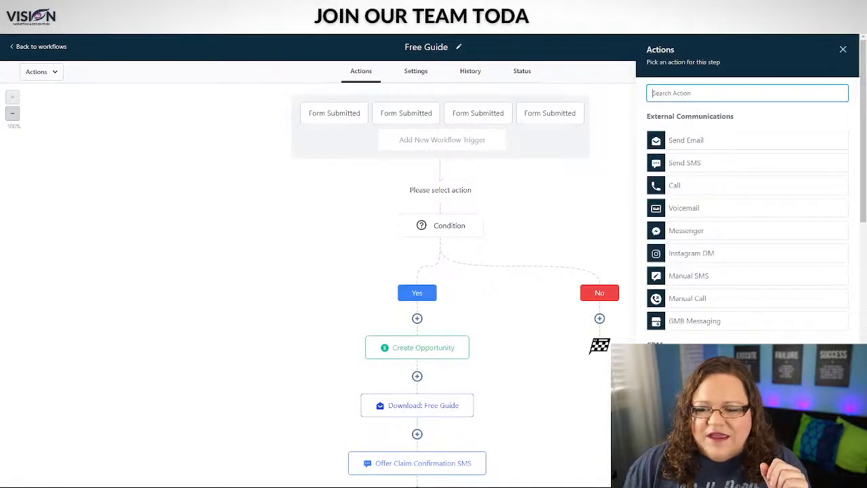
click(842, 50)
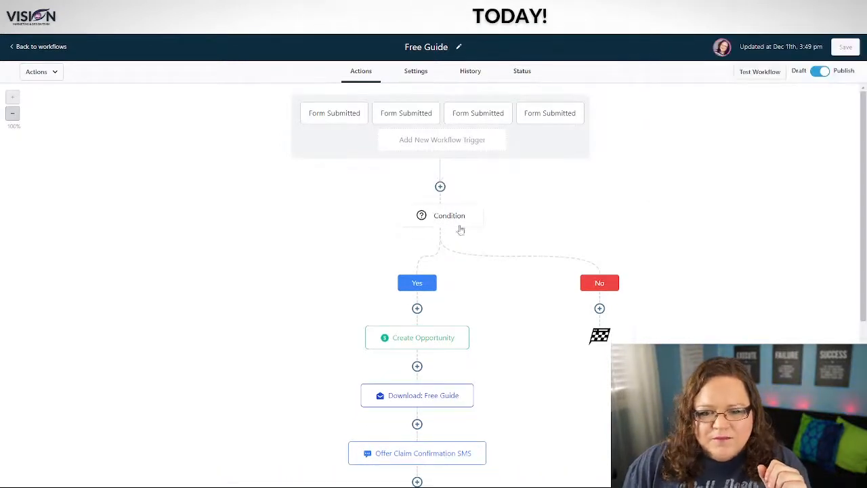
Step: Open the Condition step showing its 'Tags does not include' exclusion list
click(449, 218)
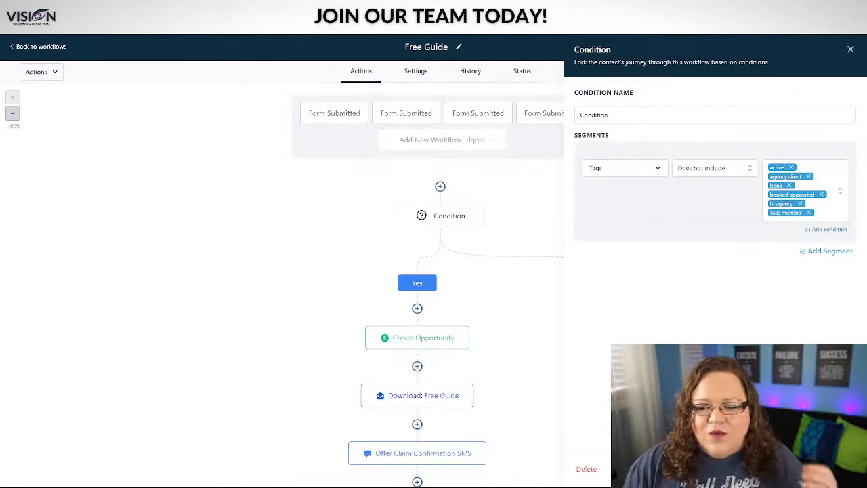
Step: Close the Condition settings and scroll the canvas to review the Yes-branch steps
click(851, 49)
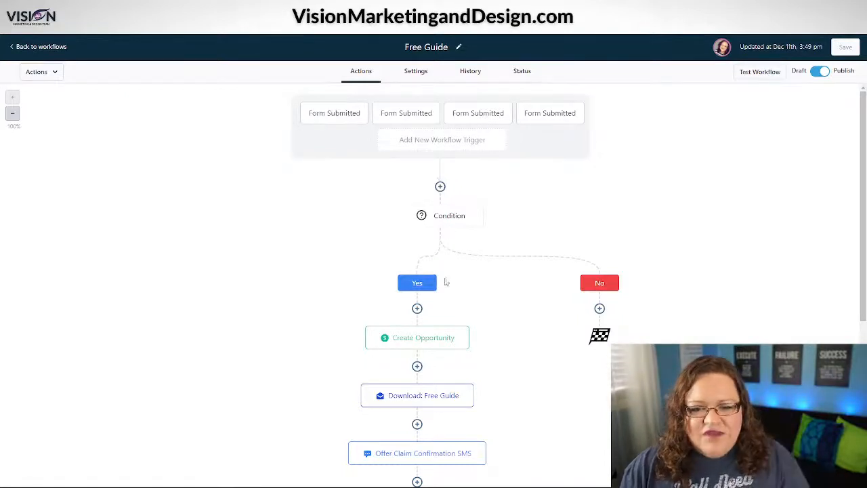
scroll(407, 398, down, 6)
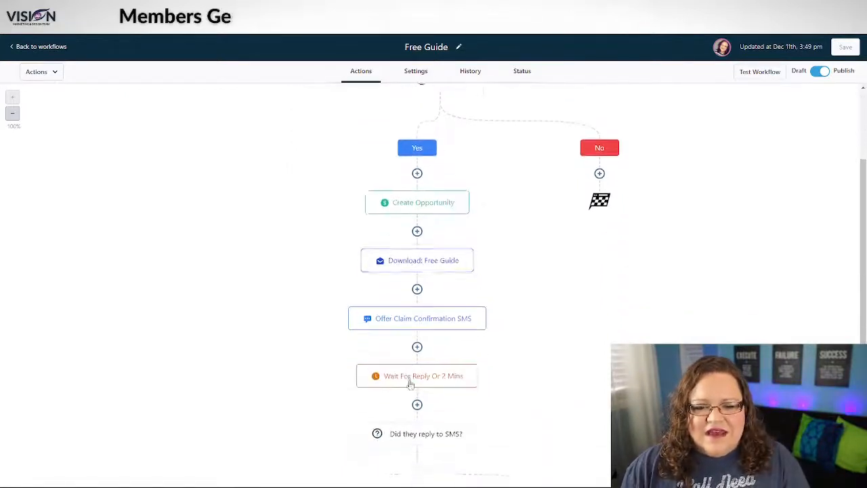
scroll(409, 376, up, 8)
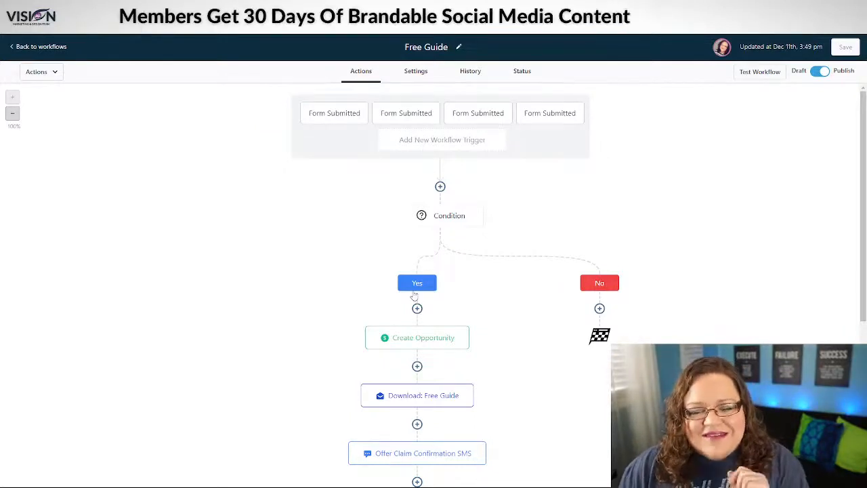
click(442, 216)
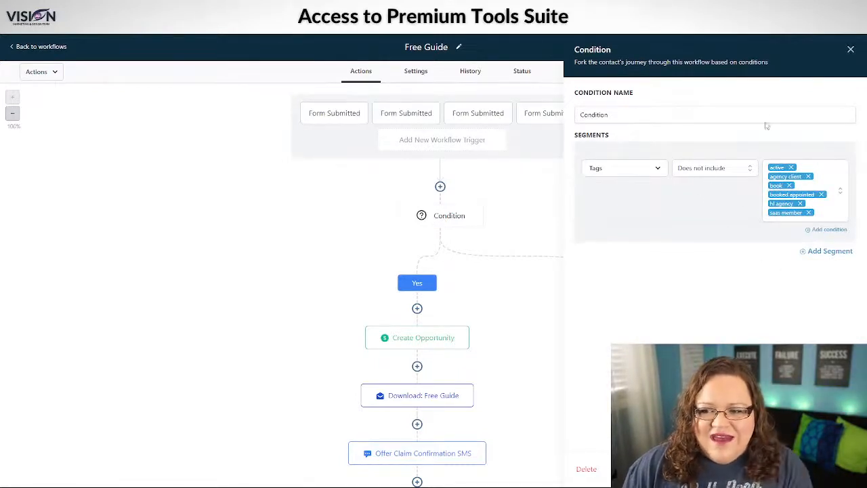
Step: Keep Create Opportunity on Leads / Booking Pipeline at New Leads, and list name custom values
click(409, 339)
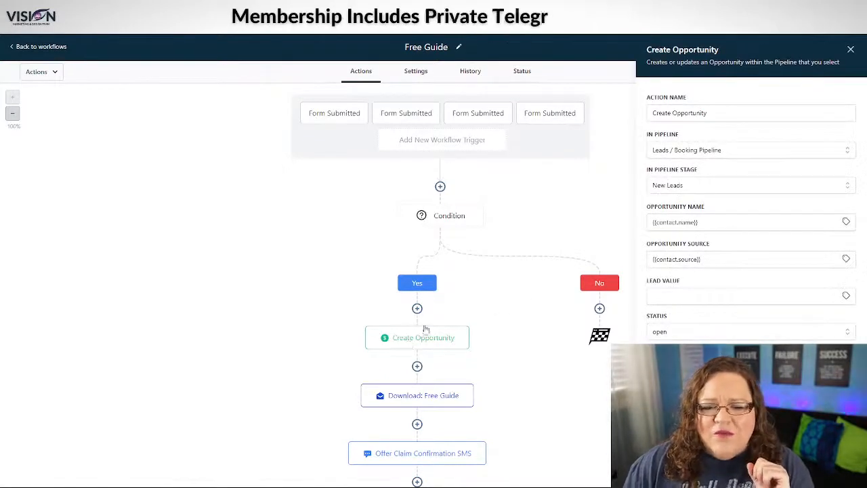
click(723, 152)
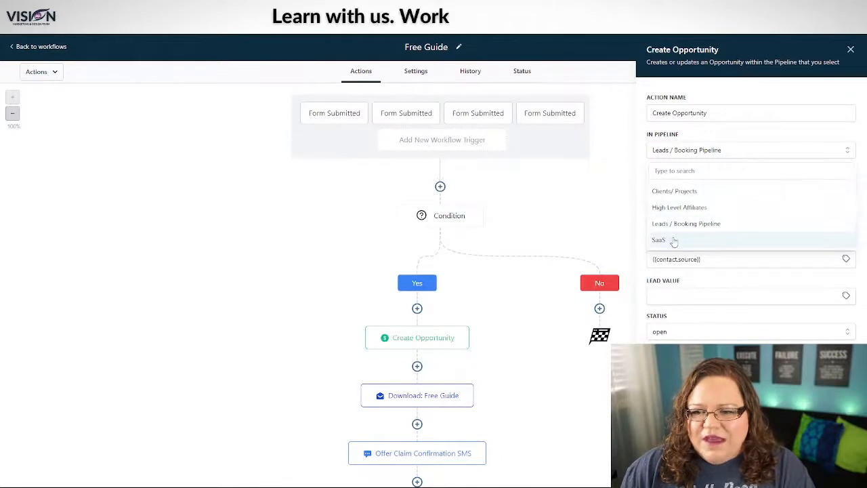
click(707, 224)
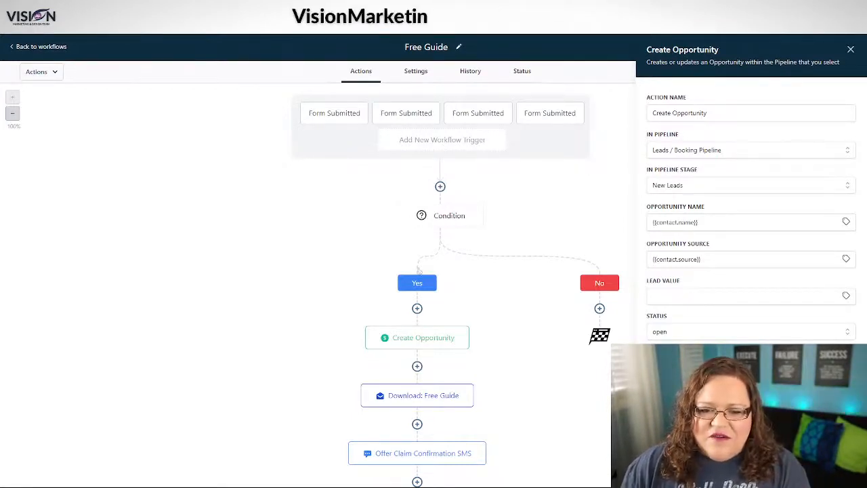
click(698, 185)
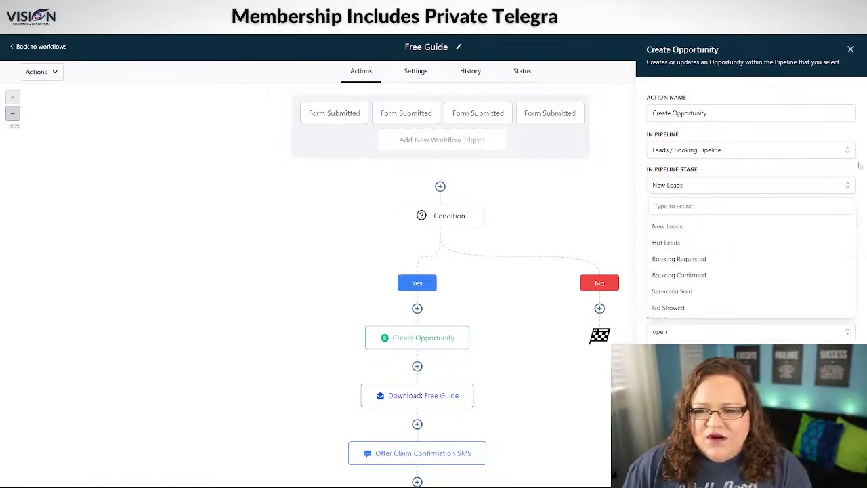
click(698, 169)
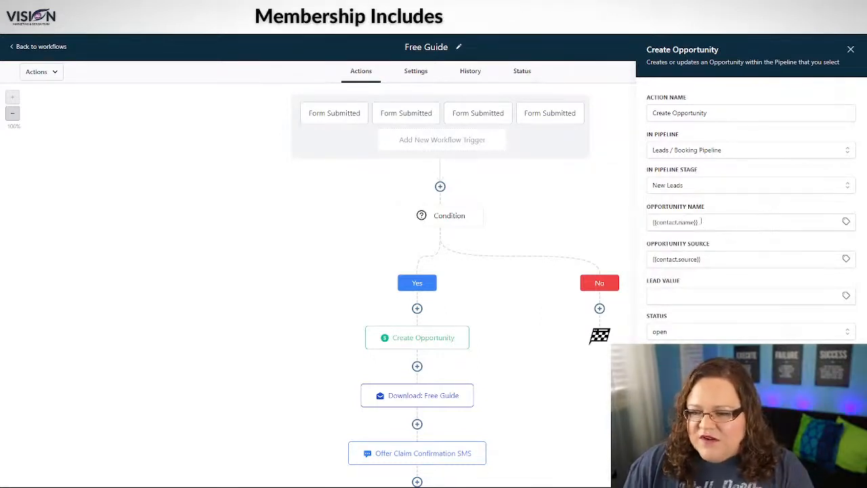
click(845, 221)
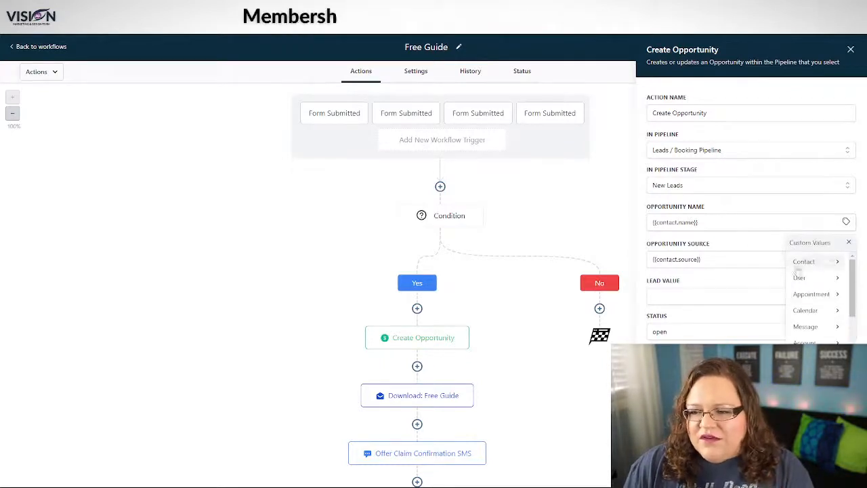
Step: Dismiss the contact field list beside Opportunity Source, leaving it as {{contact.source}}
click(838, 264)
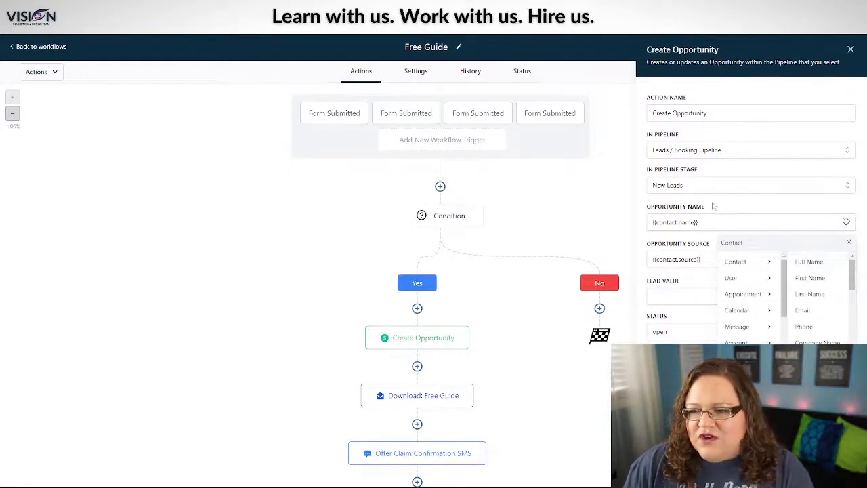
click(848, 242)
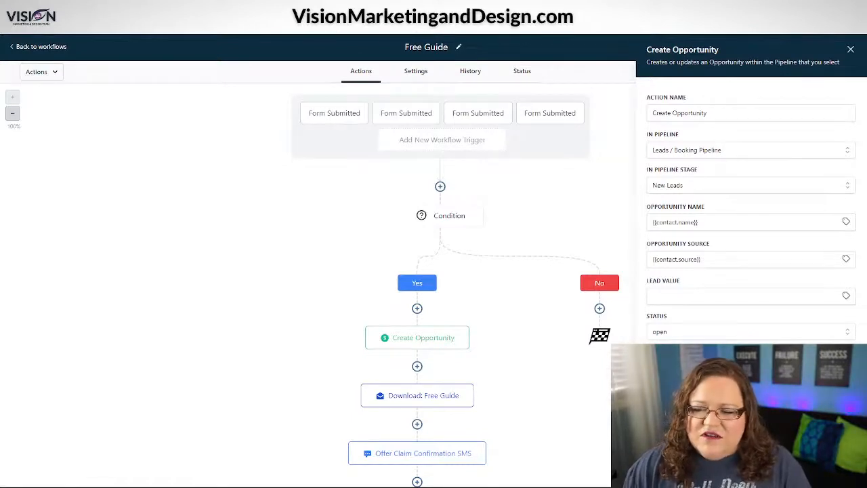
Step: Close the Create Opportunity settings and open the Download: Free Guide email action
click(401, 265)
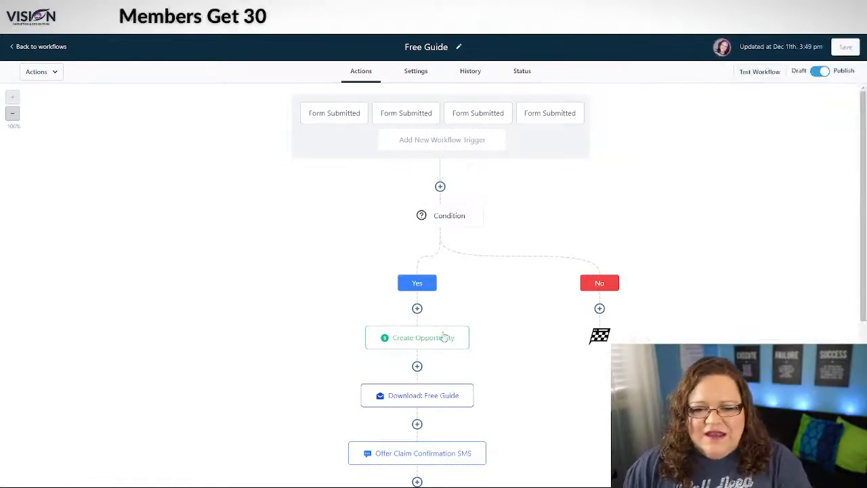
scroll(475, 333, down, 3)
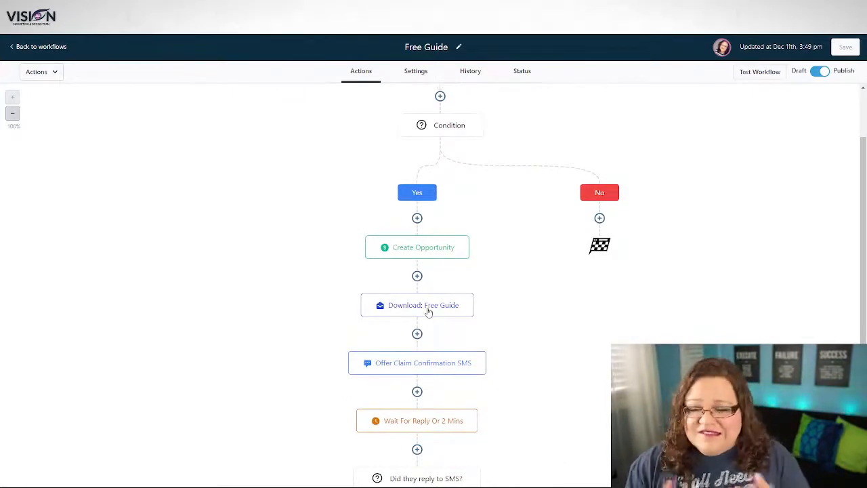
scroll(434, 317, up, 3)
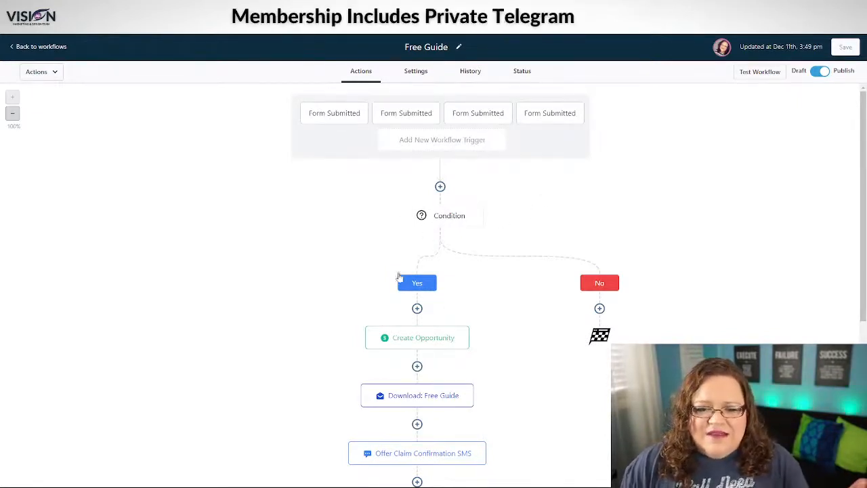
scroll(509, 393, down, 1)
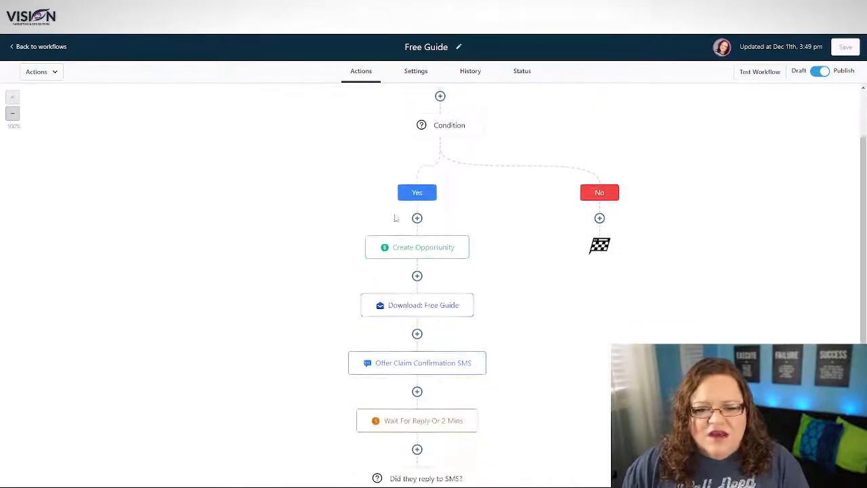
click(438, 311)
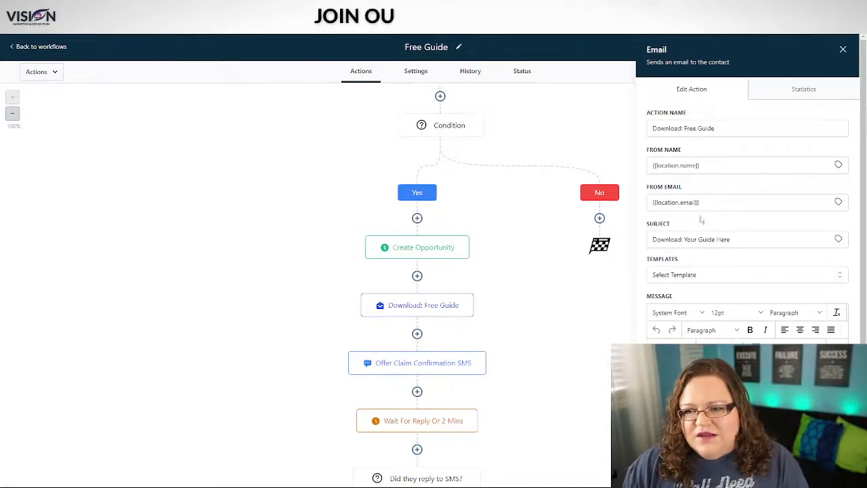
Step: Read through the 'Download: Your Guide Here' email's message body
scroll(692, 158, down, 2)
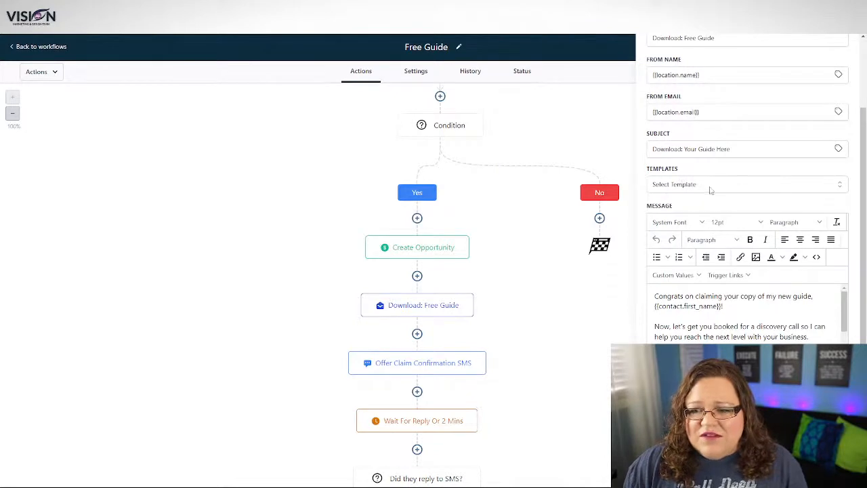
scroll(745, 319, down, 1)
scroll(745, 319, up, 1)
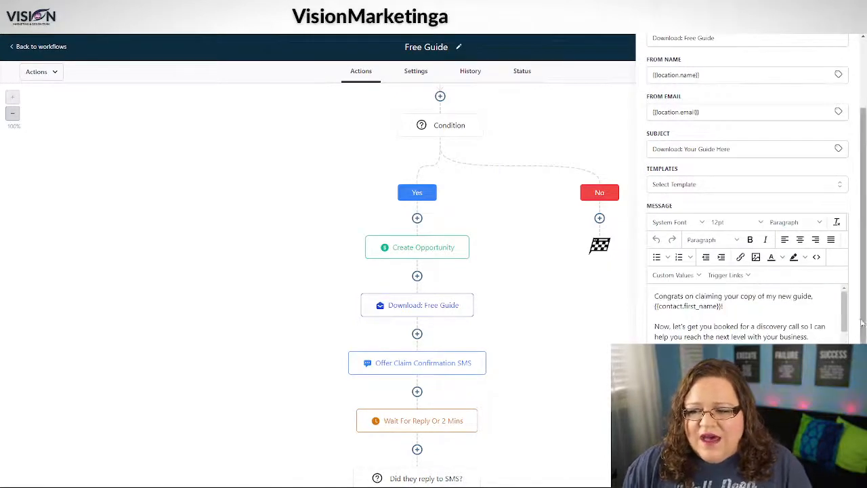
scroll(854, 324, down, 1)
scroll(854, 324, down, 1)
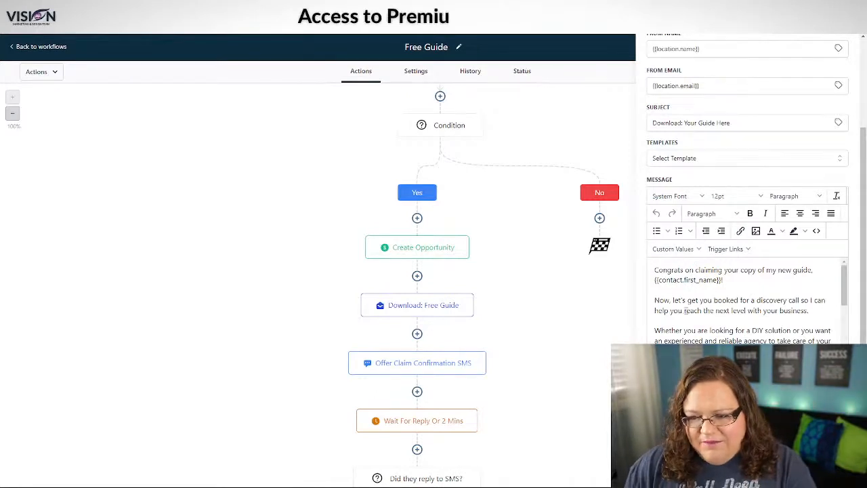
scroll(678, 311, down, 2)
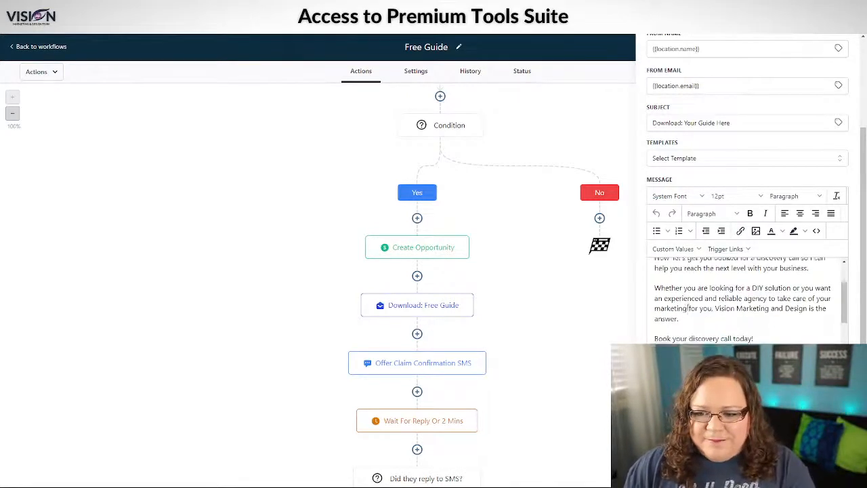
scroll(657, 322, up, 2)
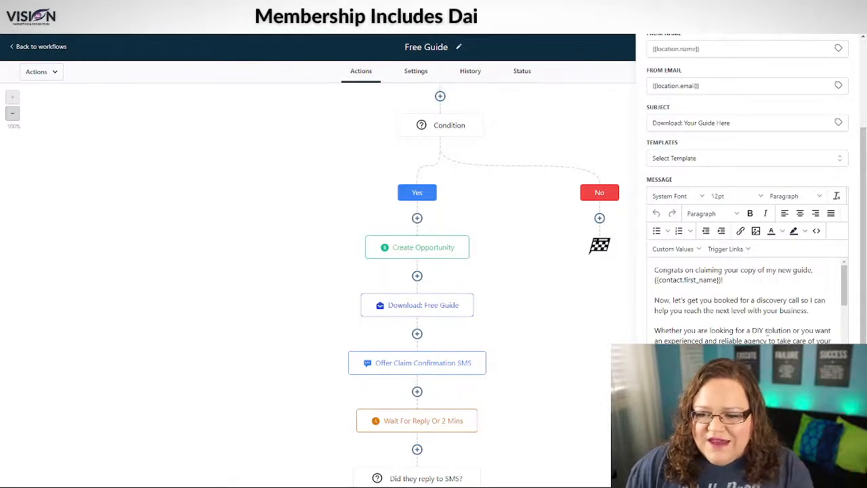
scroll(758, 331, down, 1)
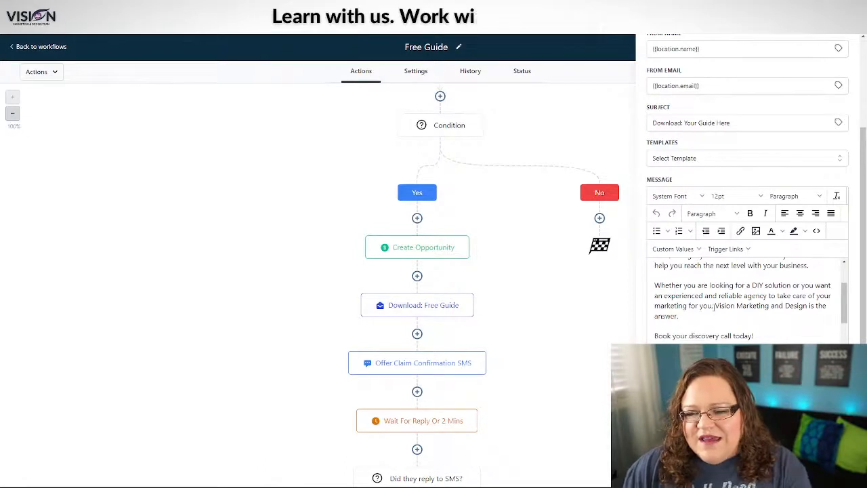
scroll(713, 305, down, 2)
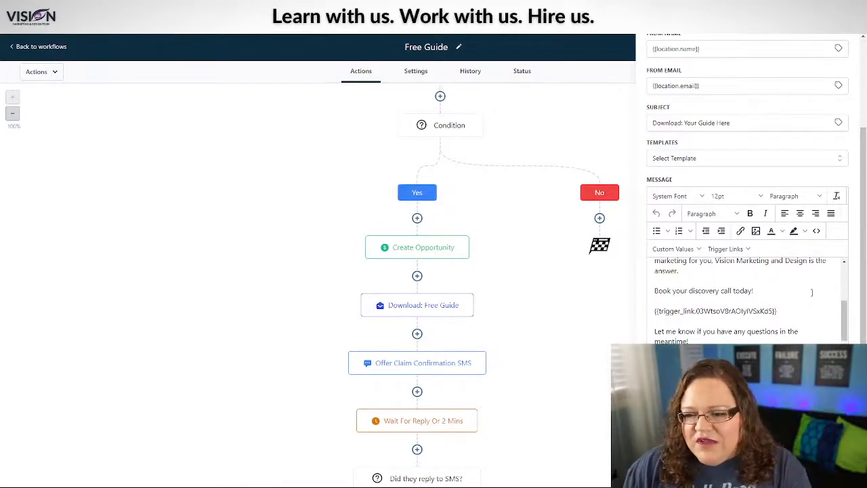
Step: Highlight the trigger link line in the message, then deselect it and reread the body
drag(778, 311, 656, 313)
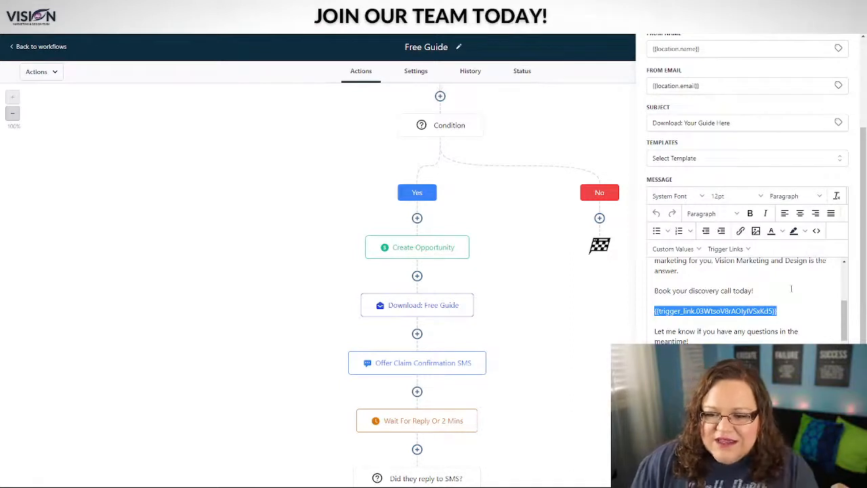
click(789, 285)
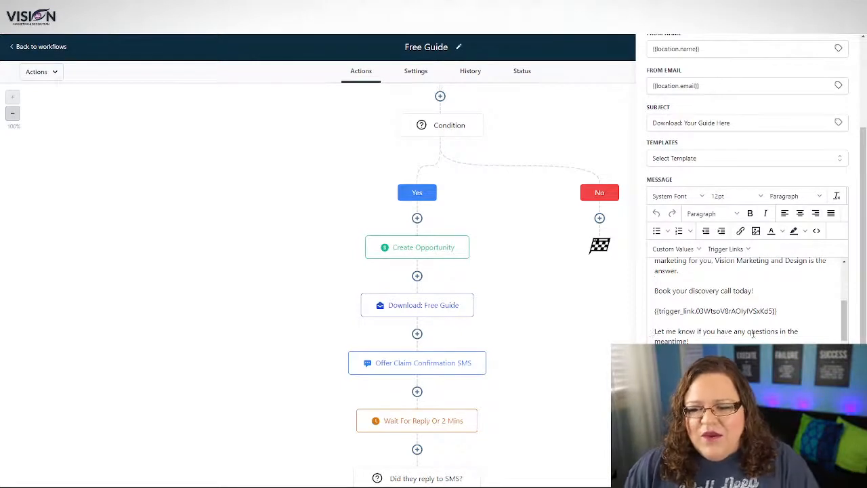
scroll(695, 339, down, 1)
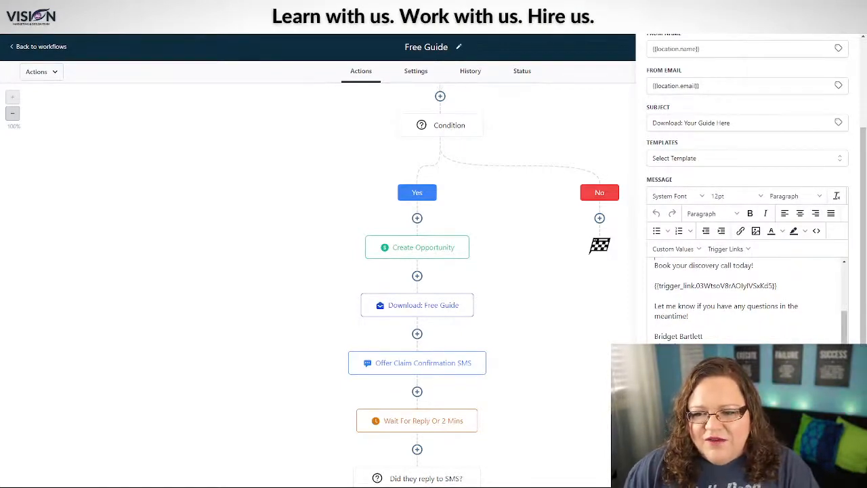
scroll(752, 303, up, 5)
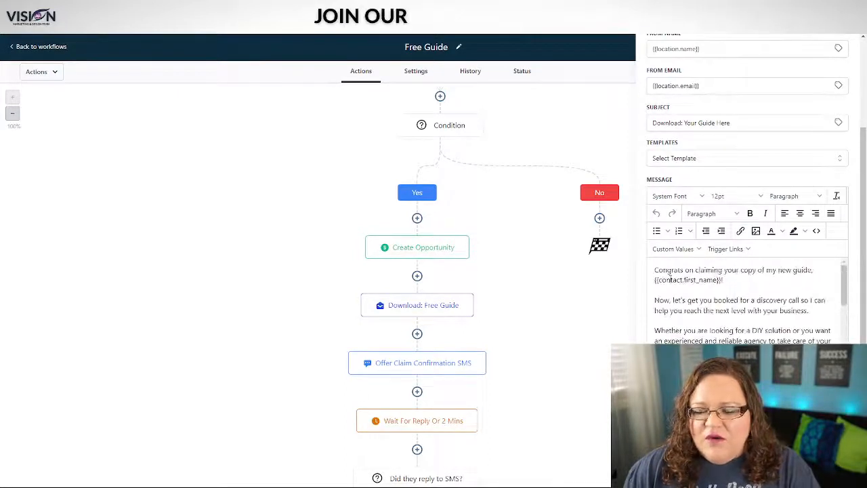
scroll(748, 299, up, 3)
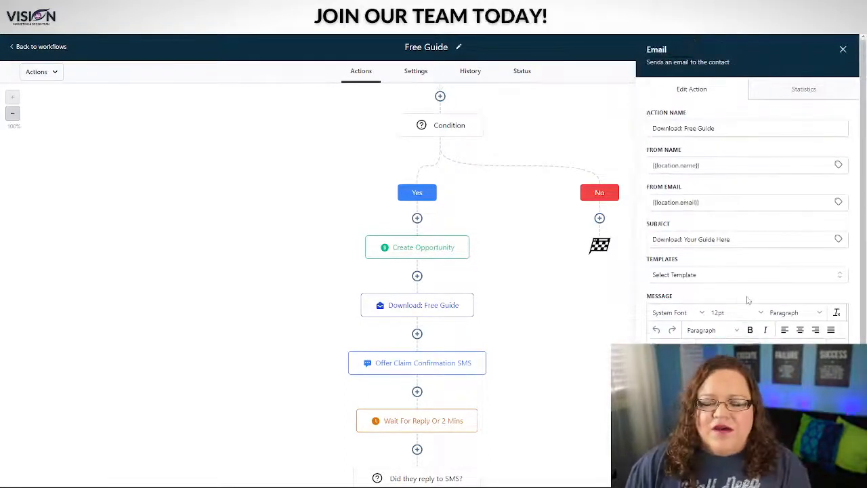
scroll(521, 221, up, 2)
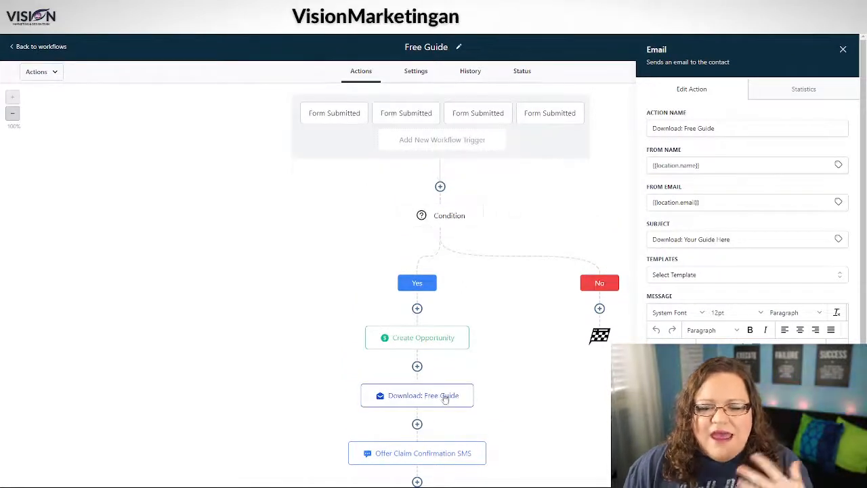
scroll(511, 399, down, 1)
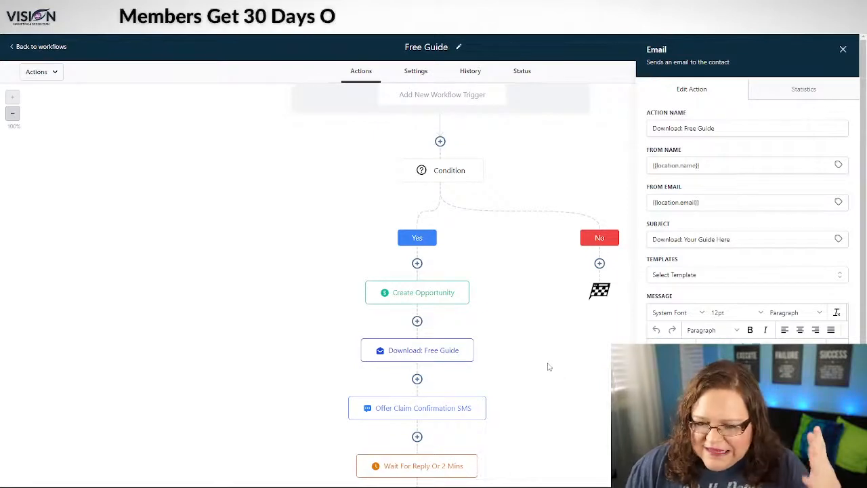
scroll(552, 372, down, 1)
scroll(551, 370, down, 1)
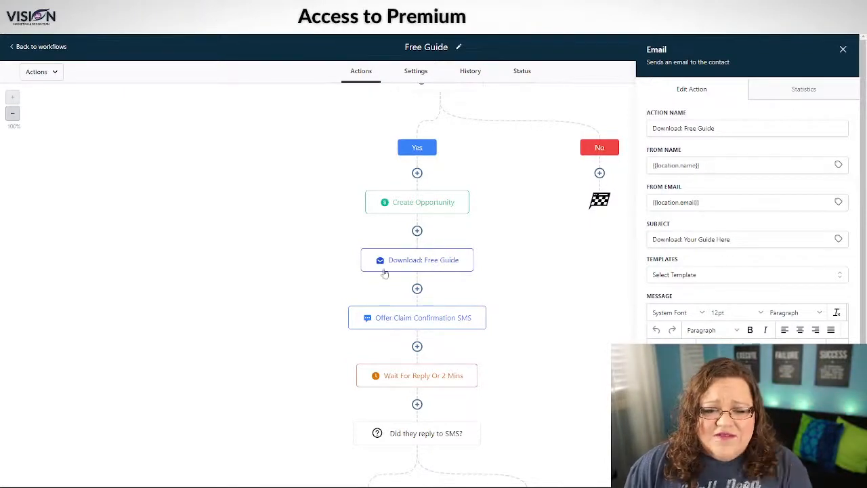
Step: Open the Offer Claim Confirmation SMS and read its congratulations and discovery-call message
click(449, 317)
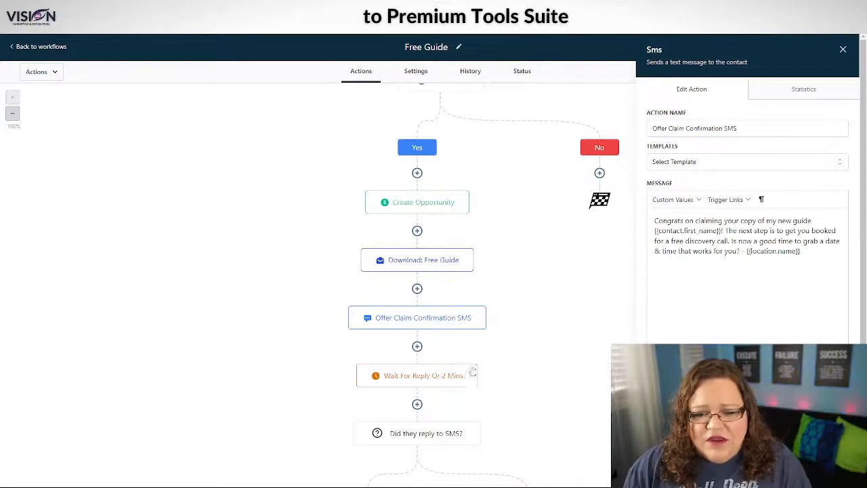
scroll(481, 290, down, 2)
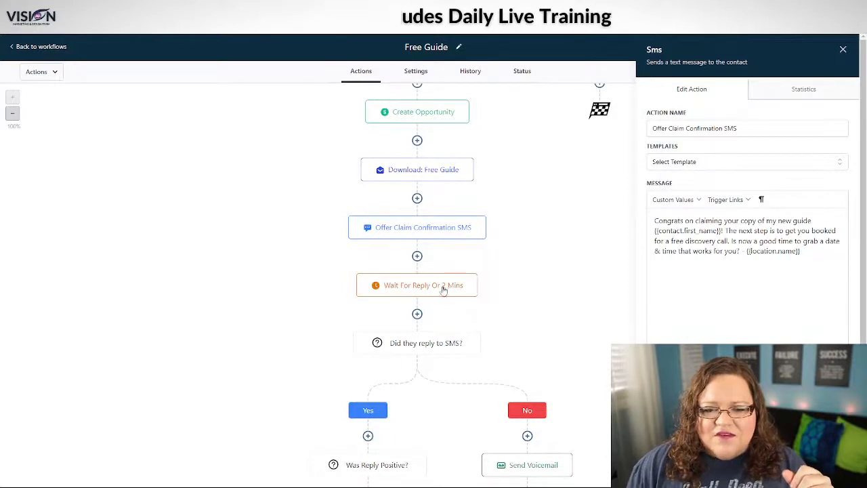
Step: Check the Wait For Reply Or 2 Mins step, then open the Did they reply to SMS? condition
click(421, 290)
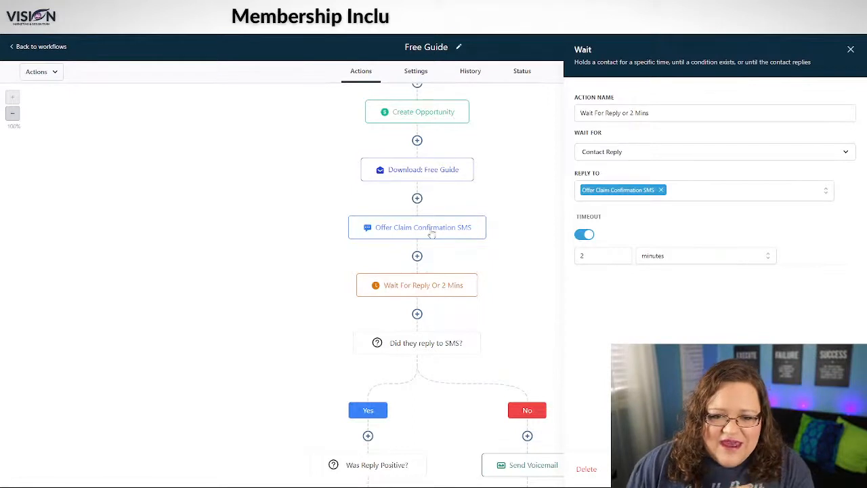
click(425, 347)
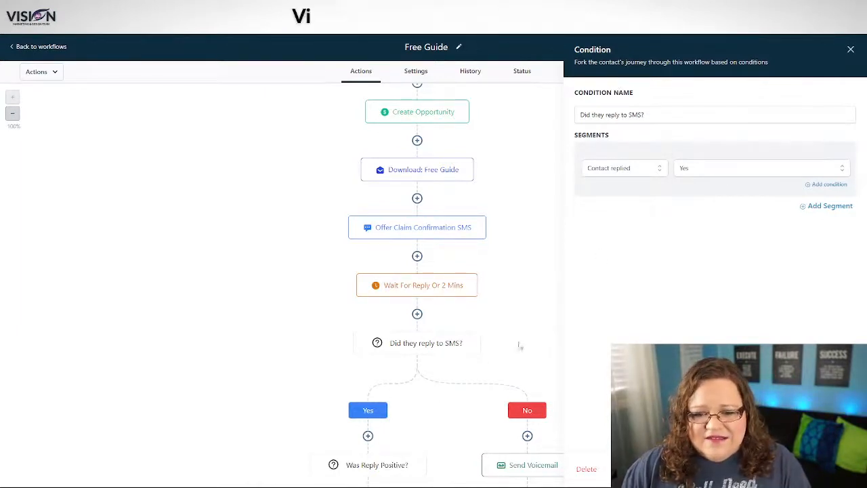
Step: Open the Booking Link SMS step to view its booking trigger-link message
scroll(519, 345, down, 3)
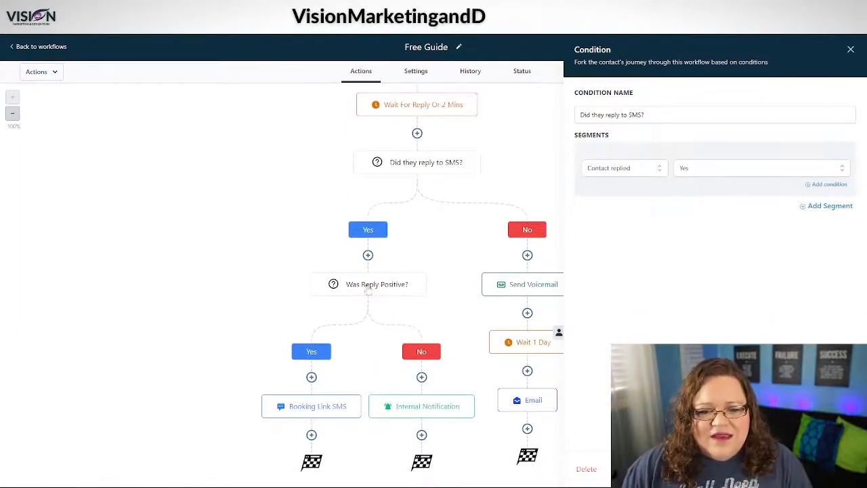
click(301, 409)
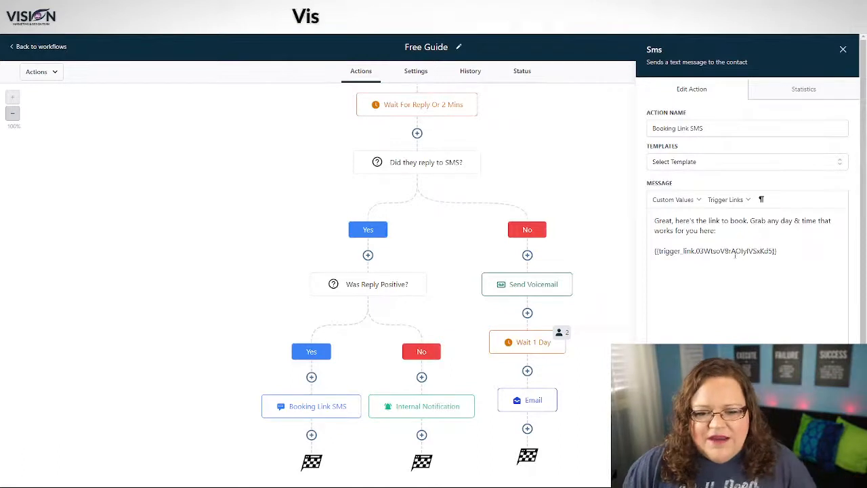
Step: Open the Internal Notification step's settings, then close the side panel to show the whole canvas
click(407, 410)
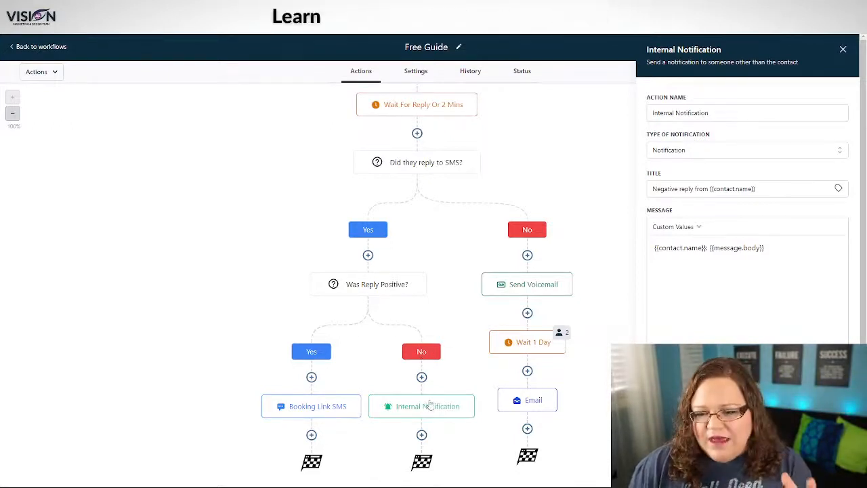
click(842, 50)
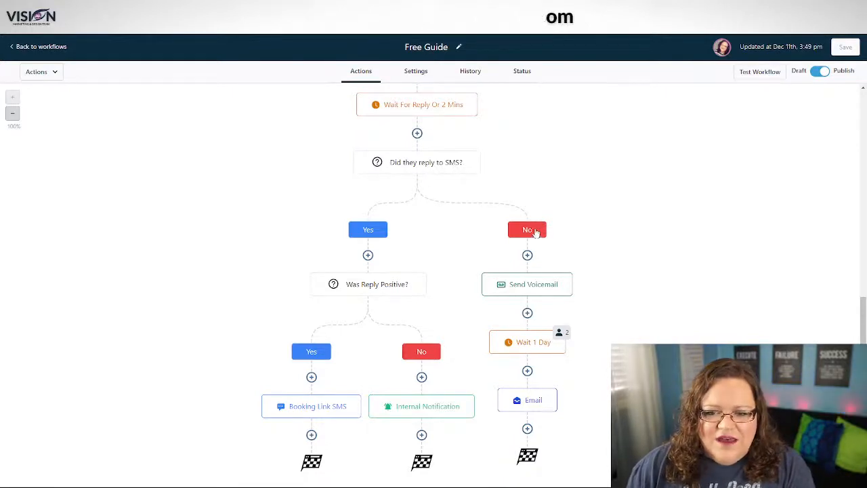
click(518, 283)
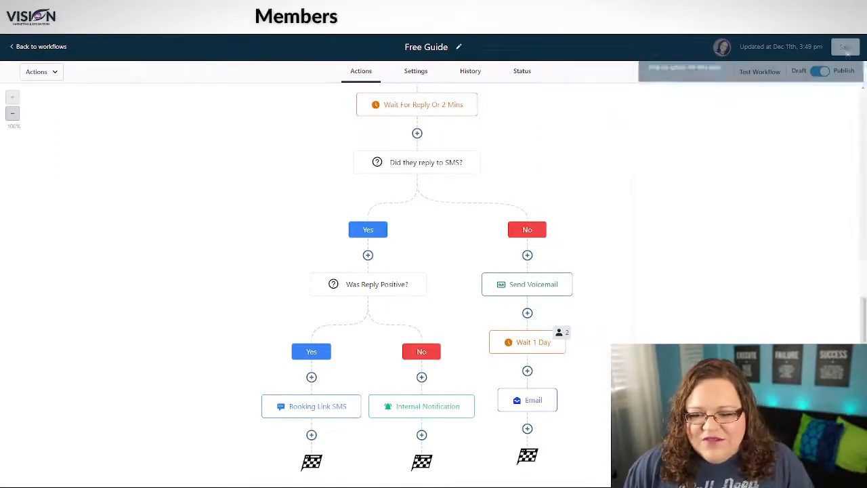
click(535, 404)
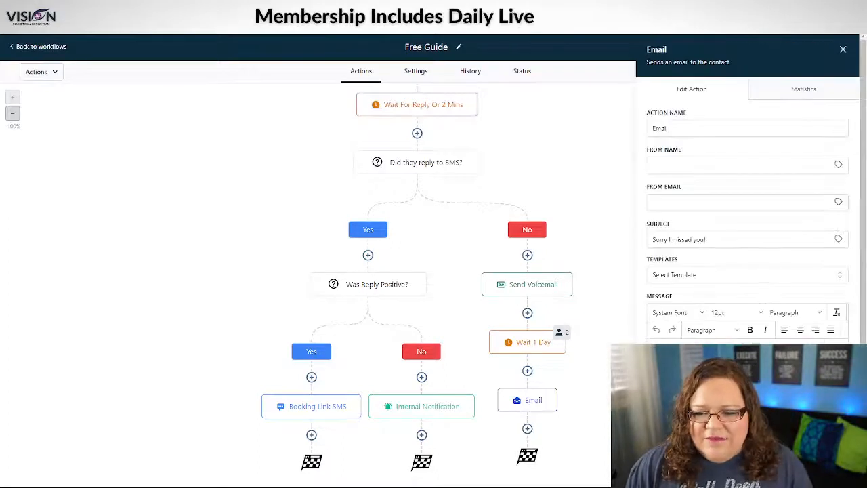
scroll(692, 303, down, 3)
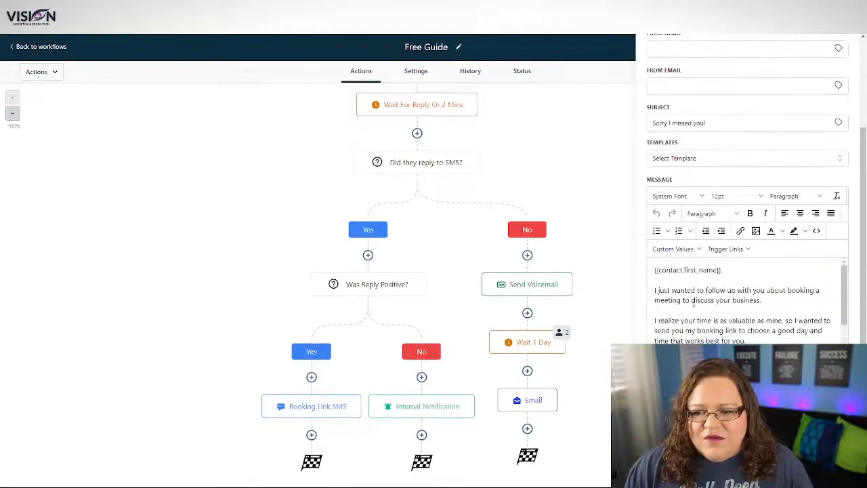
scroll(771, 313, down, 2)
scroll(770, 309, up, 2)
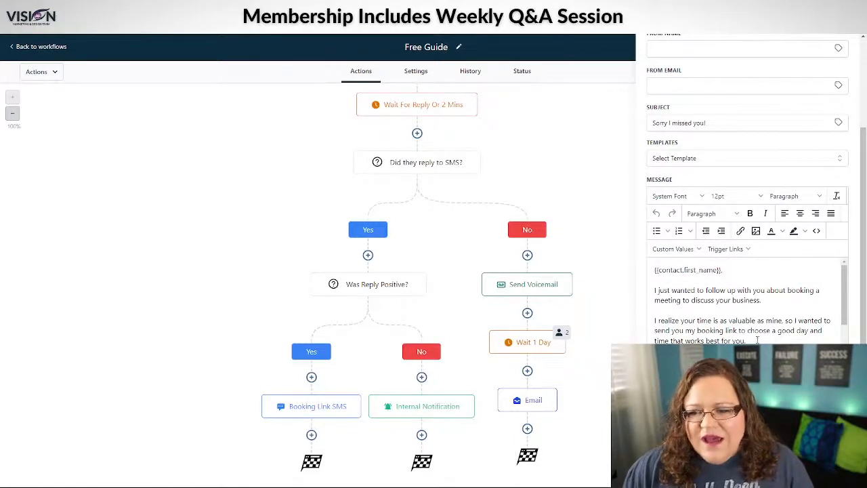
scroll(773, 334, down, 2)
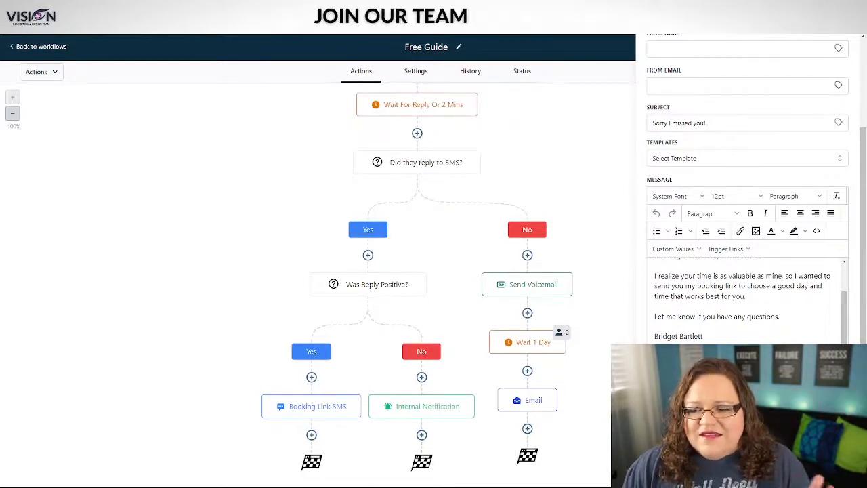
click(760, 469)
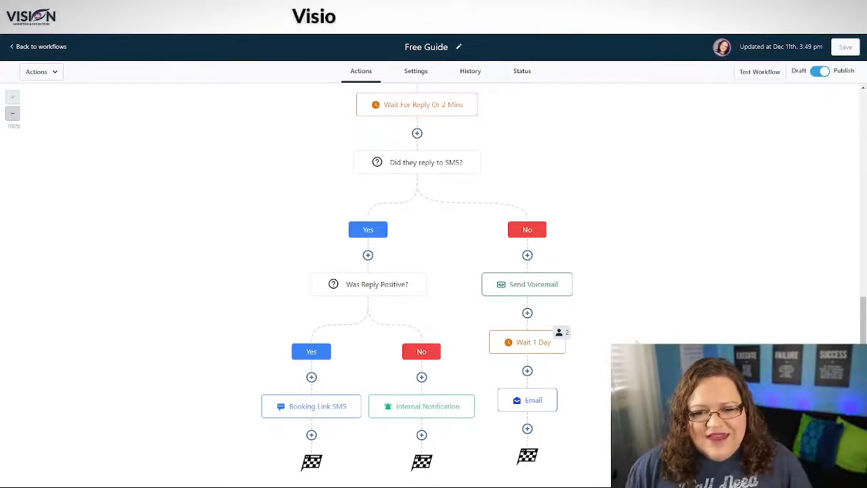
scroll(637, 342, up, 4)
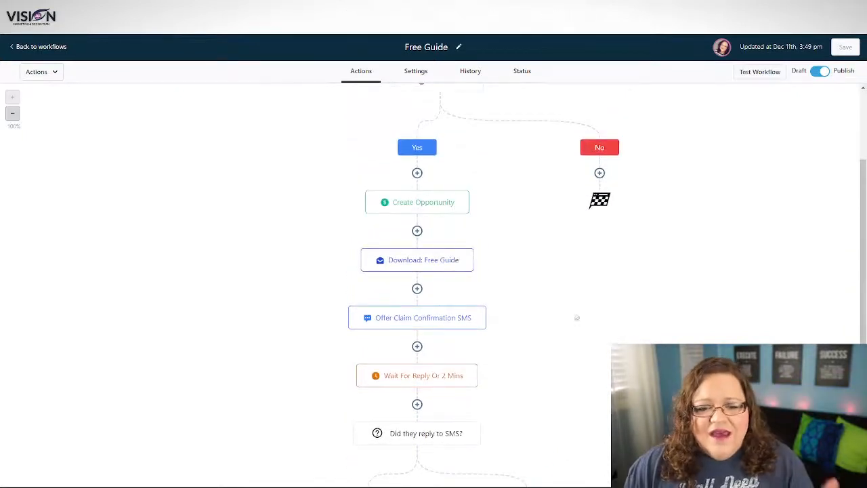
scroll(569, 316, down, 1)
scroll(669, 333, down, 2)
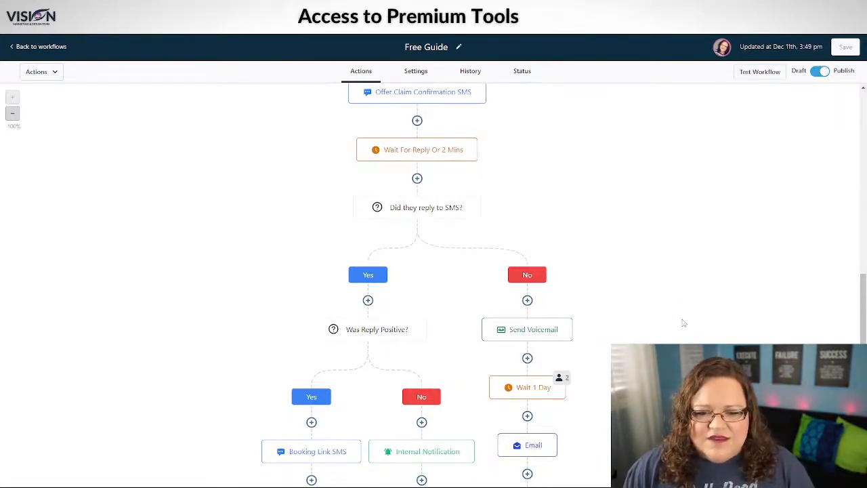
scroll(433, 284, down, 1)
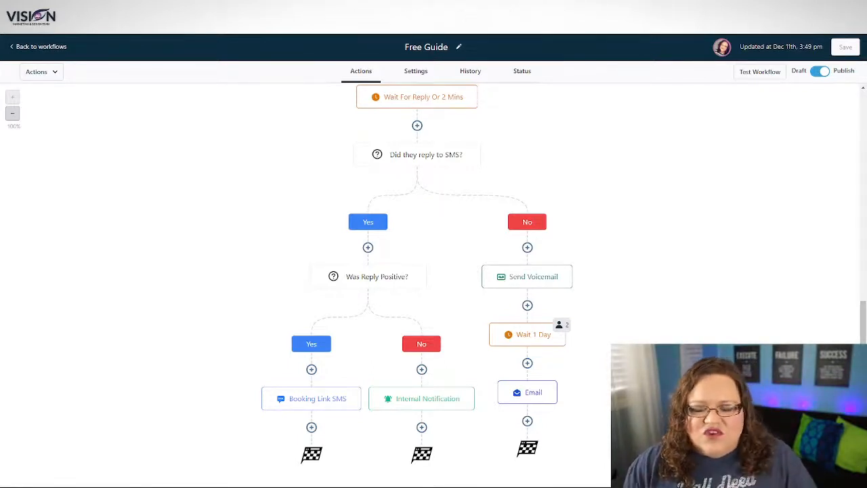
scroll(633, 323, up, 5)
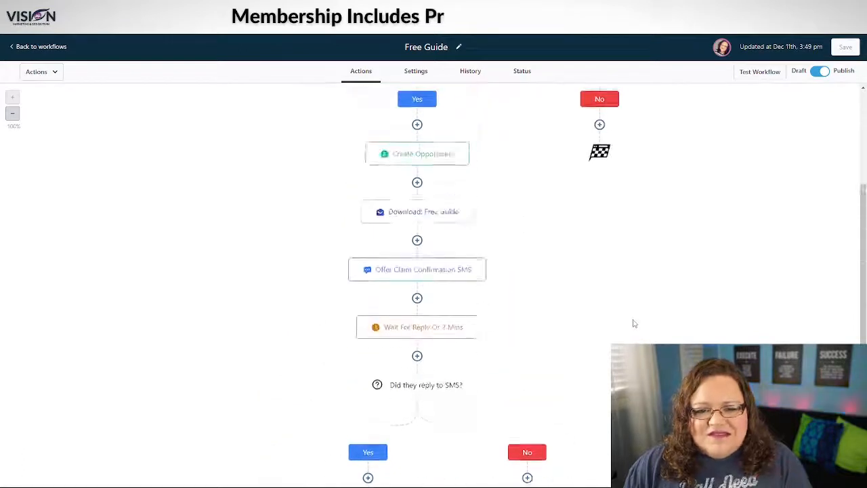
scroll(696, 321, down, 2)
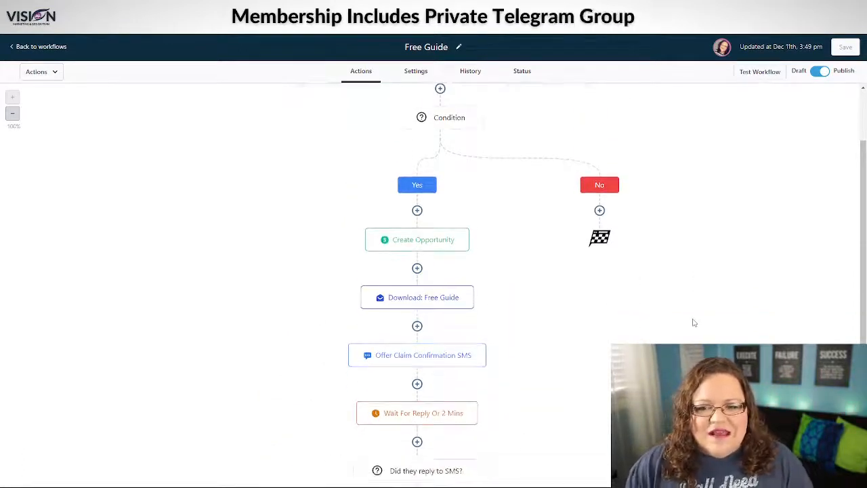
scroll(694, 322, up, 3)
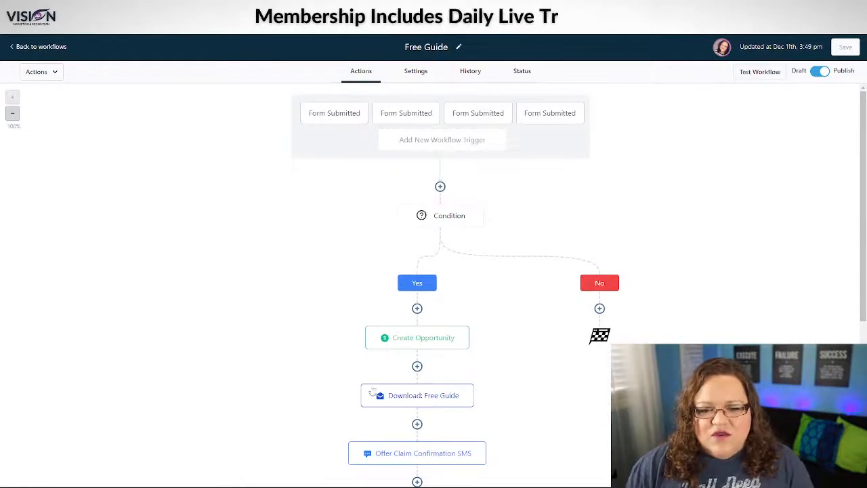
scroll(481, 342, down, 3)
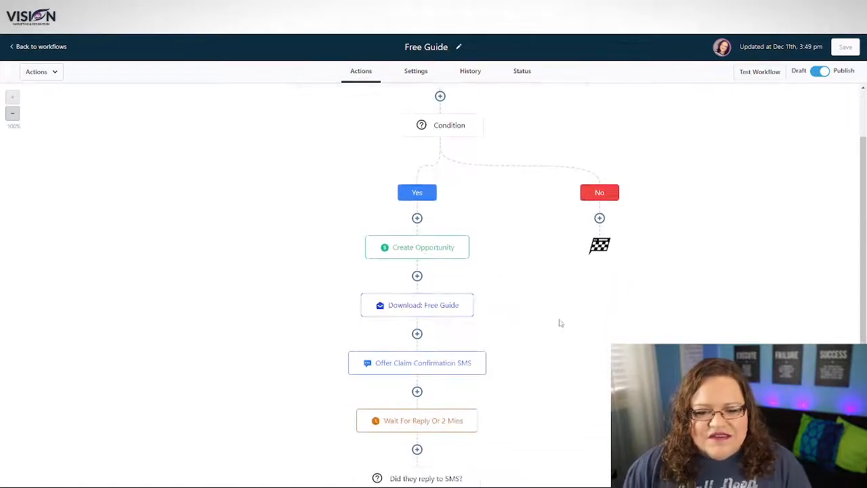
scroll(561, 324, down, 1)
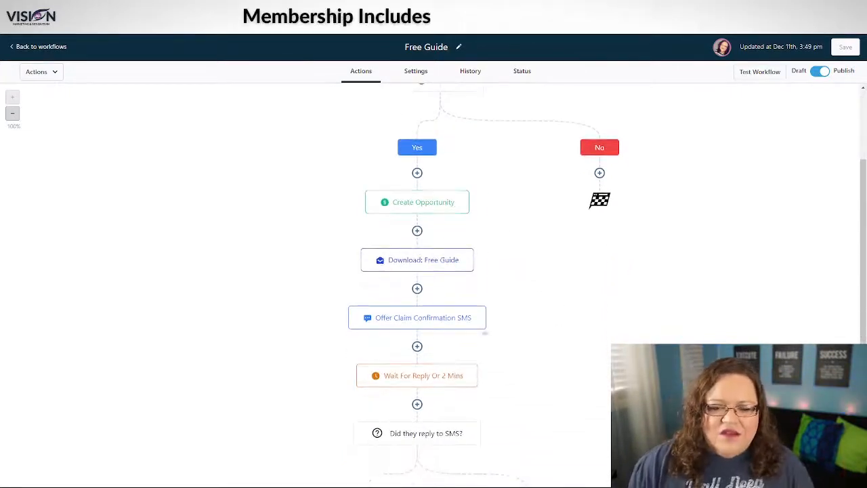
scroll(587, 298, down, 6)
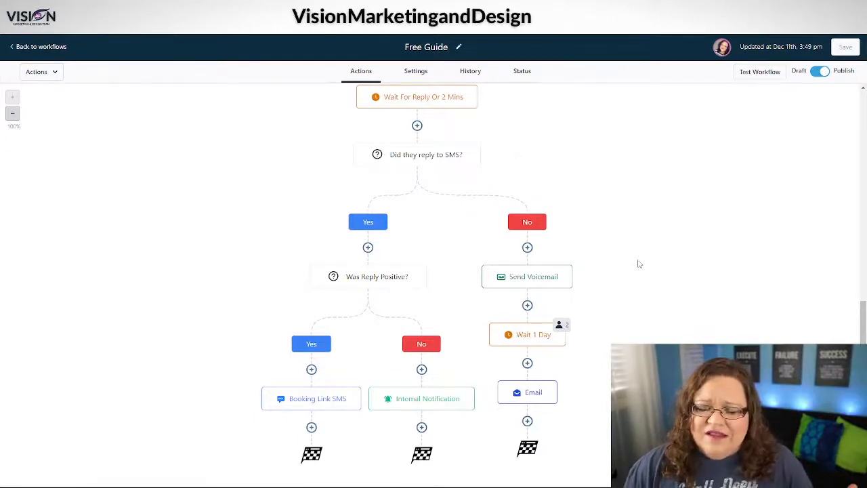
scroll(638, 264, up, 1)
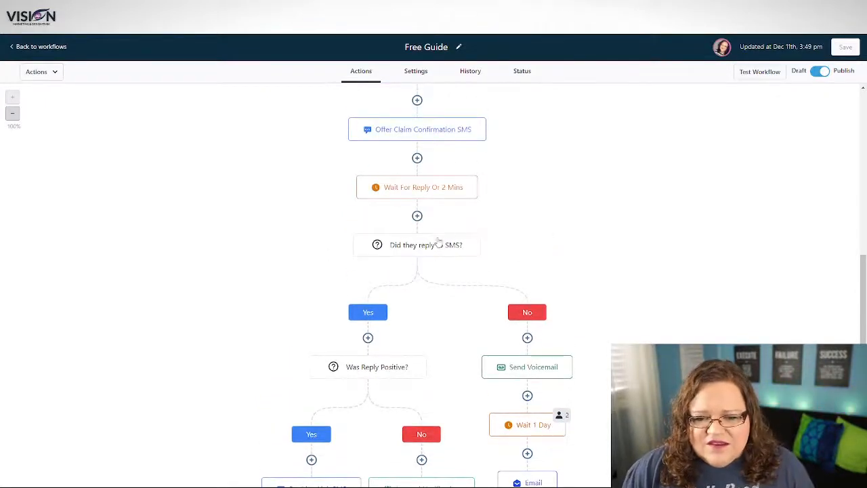
scroll(624, 325, down, 1)
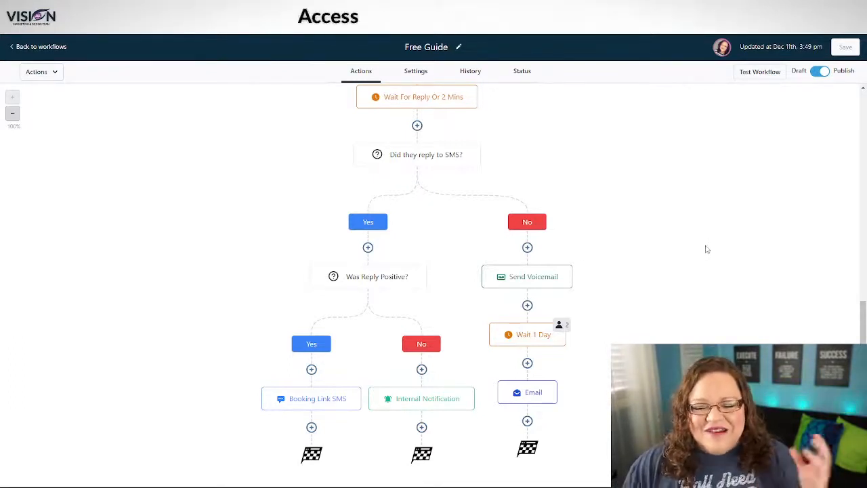
Step: Return to the workflows list and start a new blank workflow from Create workflow
click(34, 47)
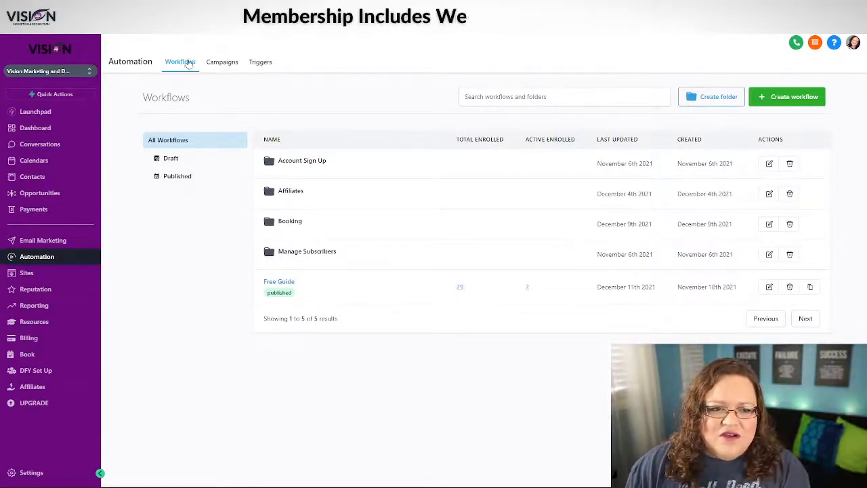
click(783, 97)
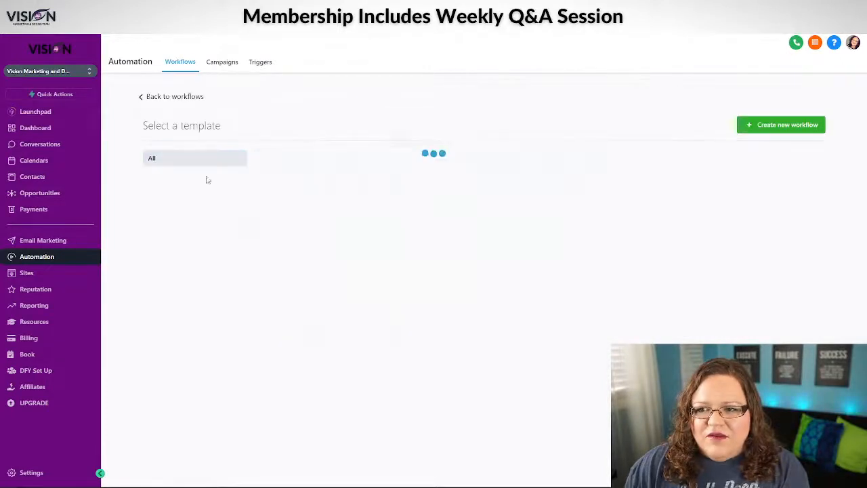
scroll(673, 265, down, 2)
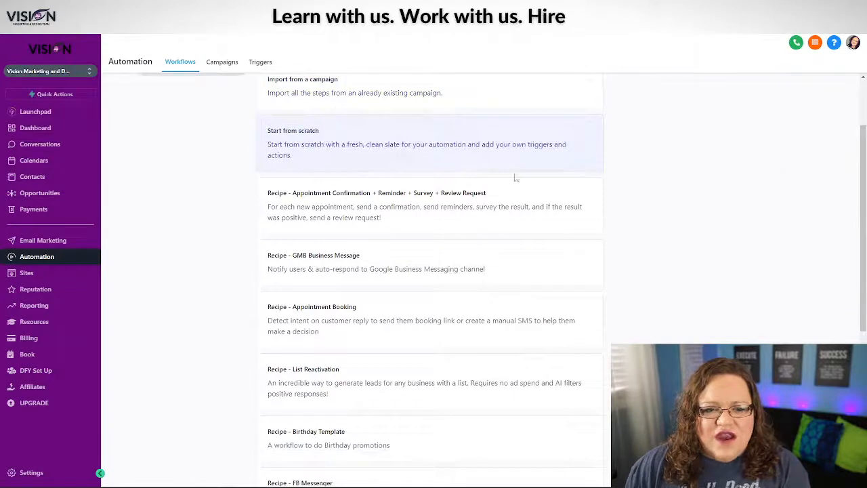
scroll(630, 247, up, 2)
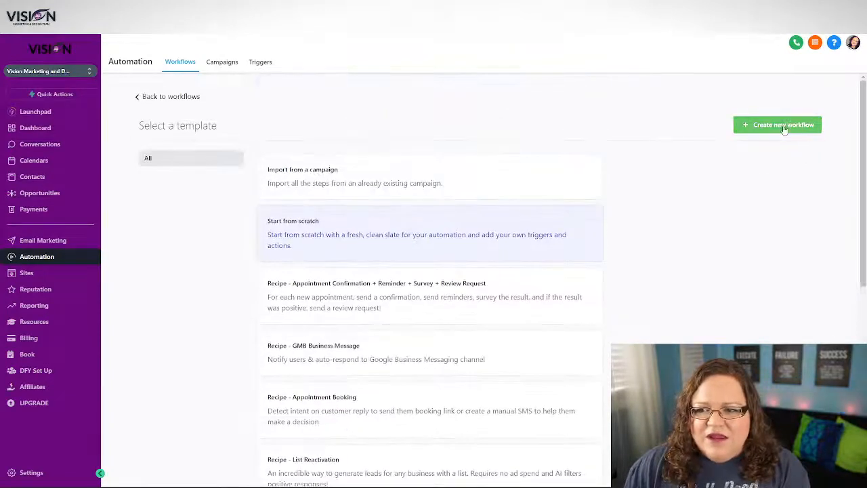
click(784, 126)
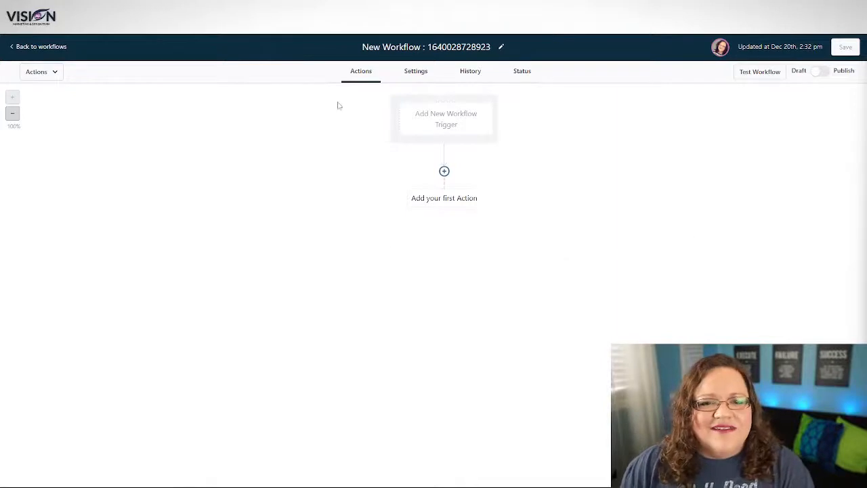
Step: Leave the blank workflow and browse recipe templates such as List Reactivation and Fast Five
click(445, 120)
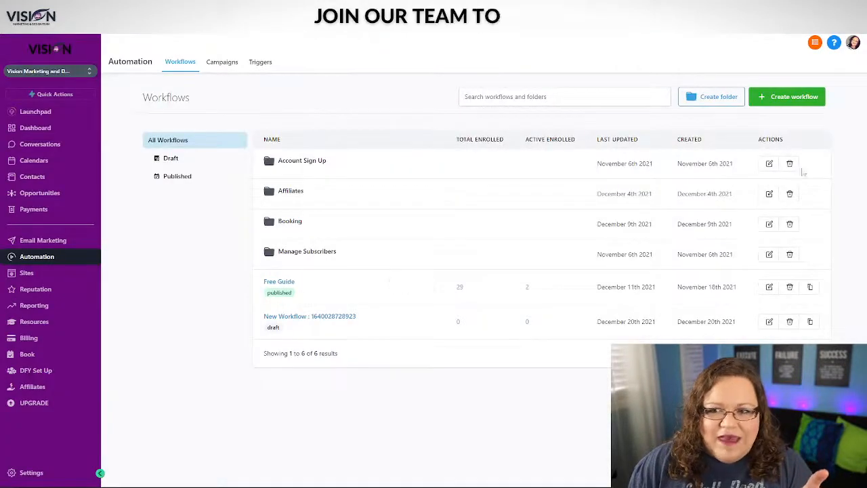
click(784, 99)
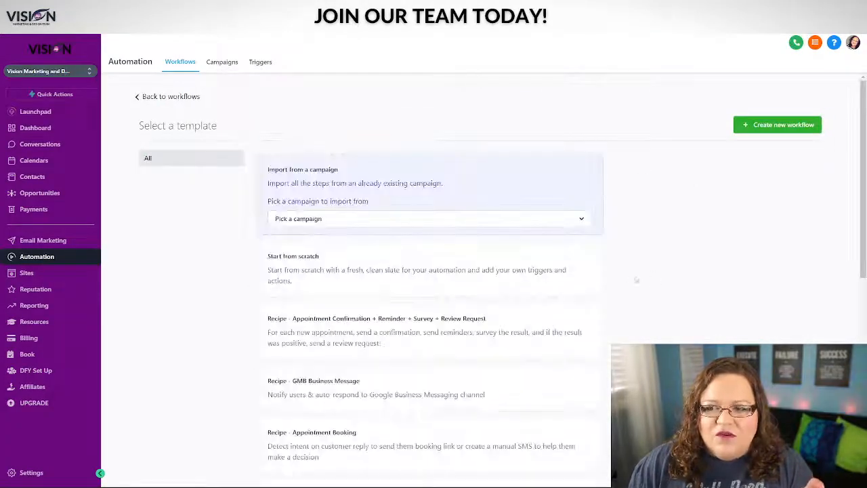
scroll(332, 267, down, 6)
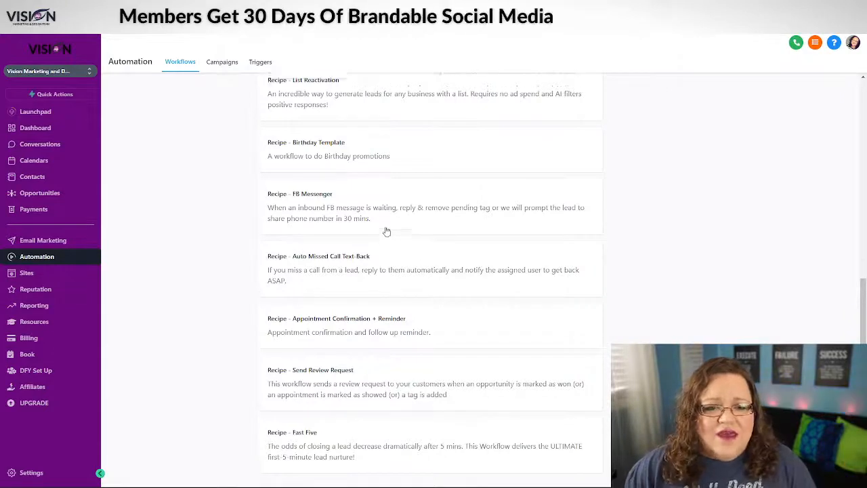
scroll(413, 230, up, 1)
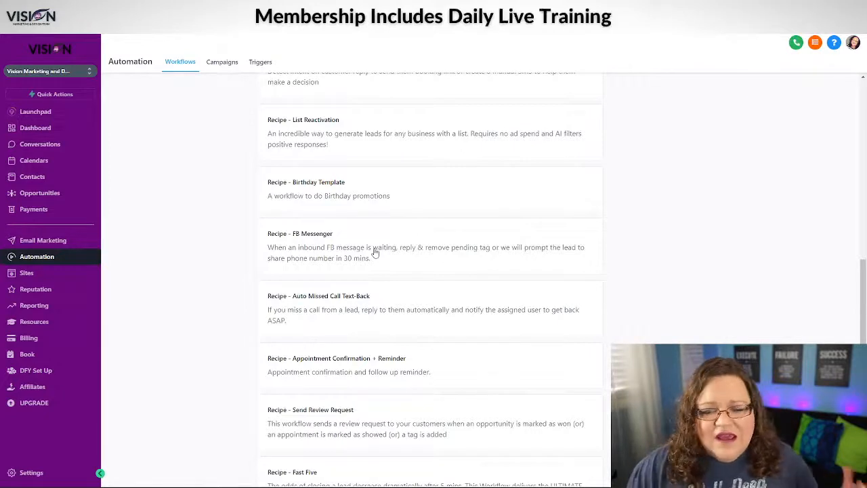
scroll(372, 254, up, 2)
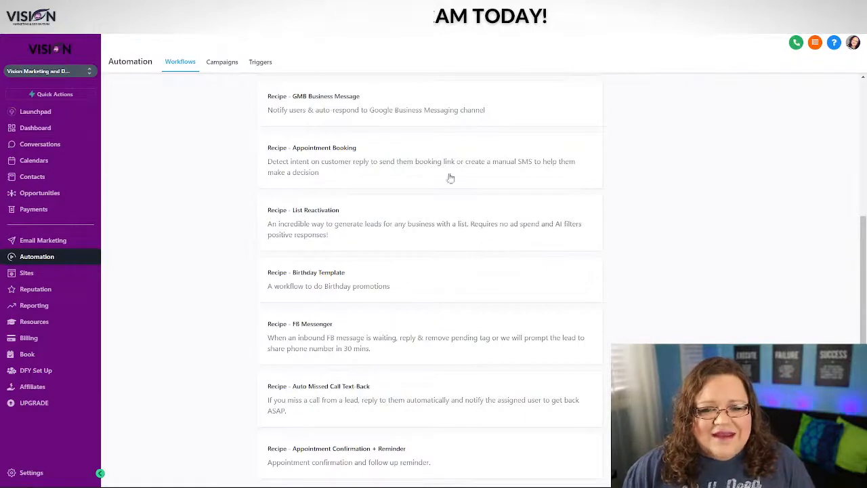
scroll(393, 225, up, 1)
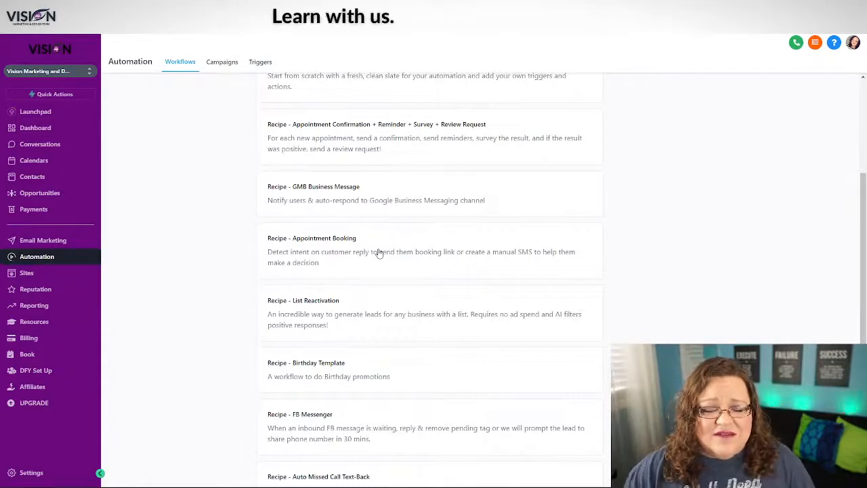
scroll(421, 206, up, 2)
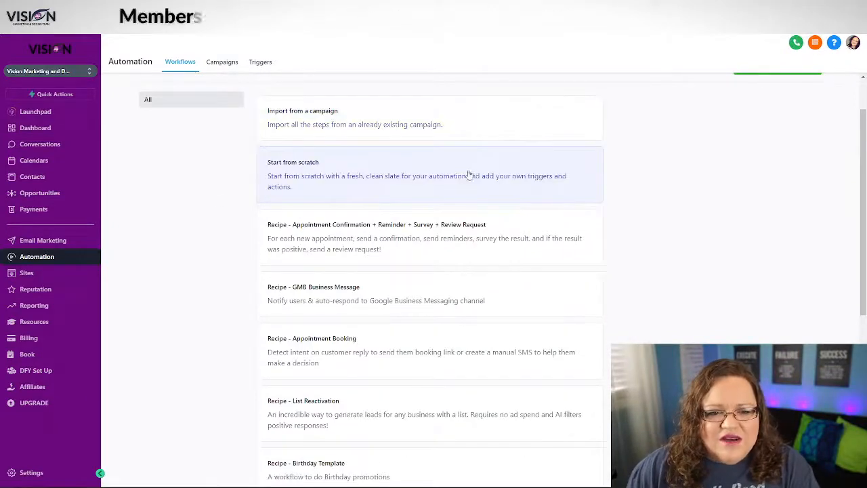
scroll(677, 186, up, 1)
Step: Create a new blank workflow and choose Form Submitted as its trigger
click(764, 122)
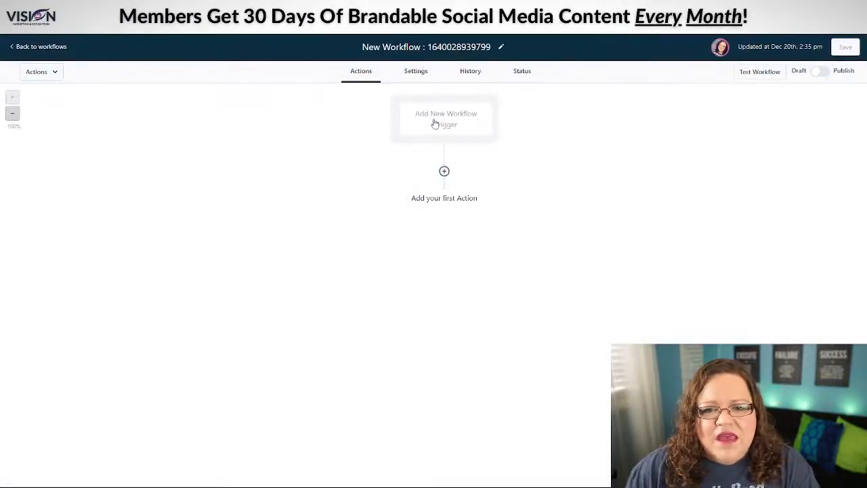
click(435, 123)
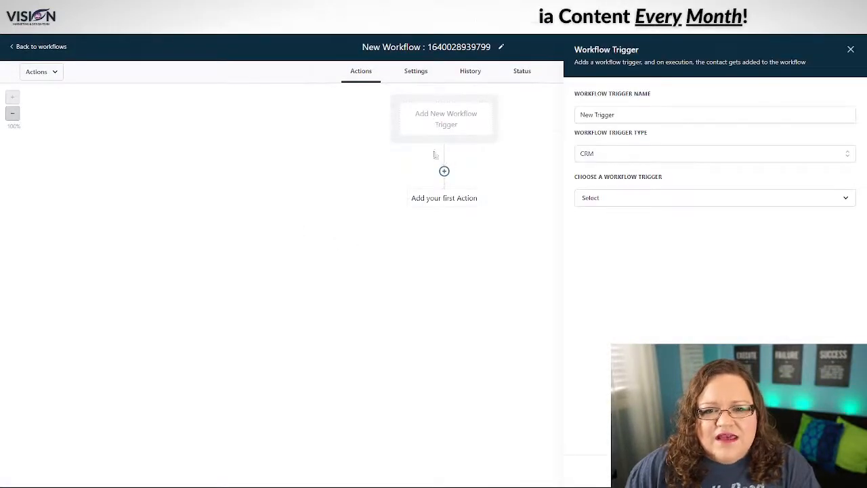
click(616, 200)
scroll(647, 293, down, 3)
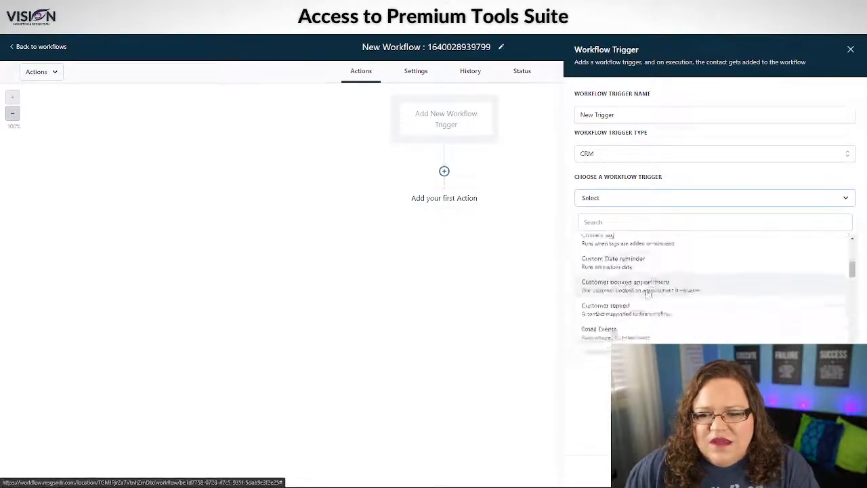
scroll(644, 291, down, 3)
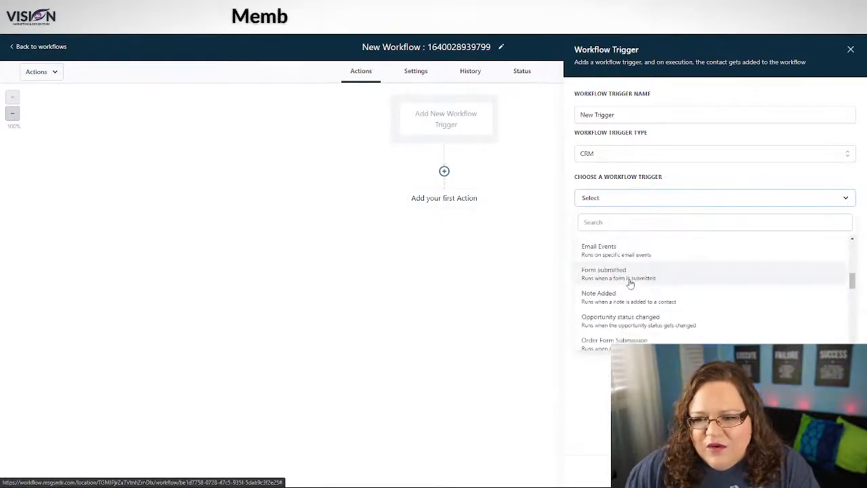
click(630, 283)
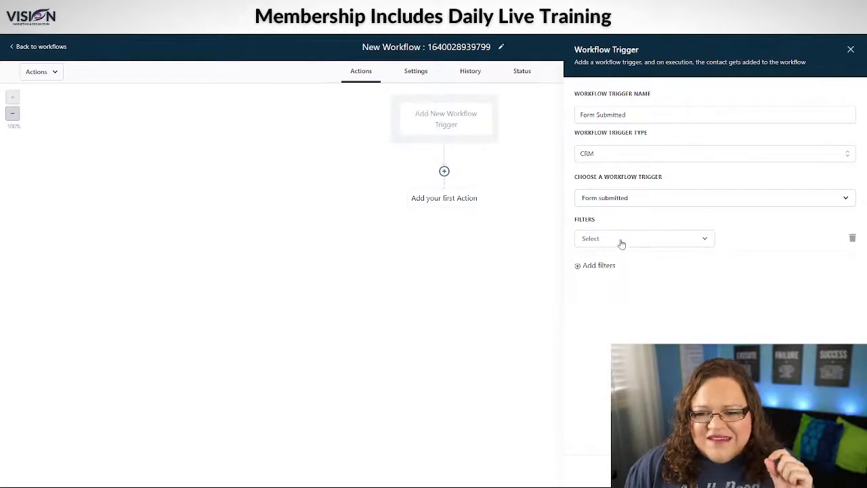
Step: Add a 'Form is' filter limiting the trigger to the GMB Guide form
click(622, 243)
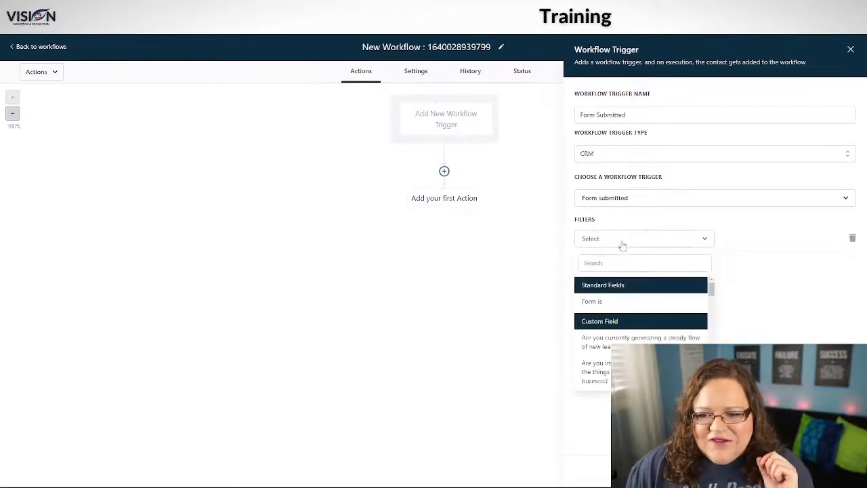
click(593, 302)
click(750, 243)
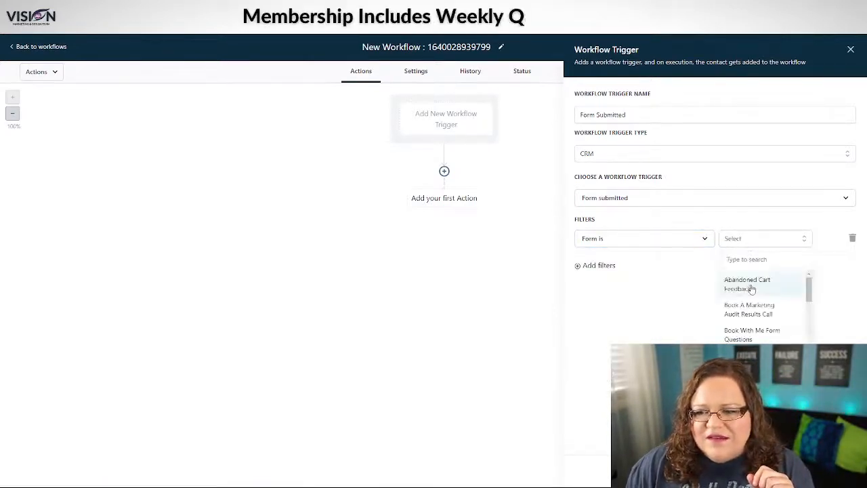
scroll(755, 298, down, 5)
scroll(757, 300, down, 2)
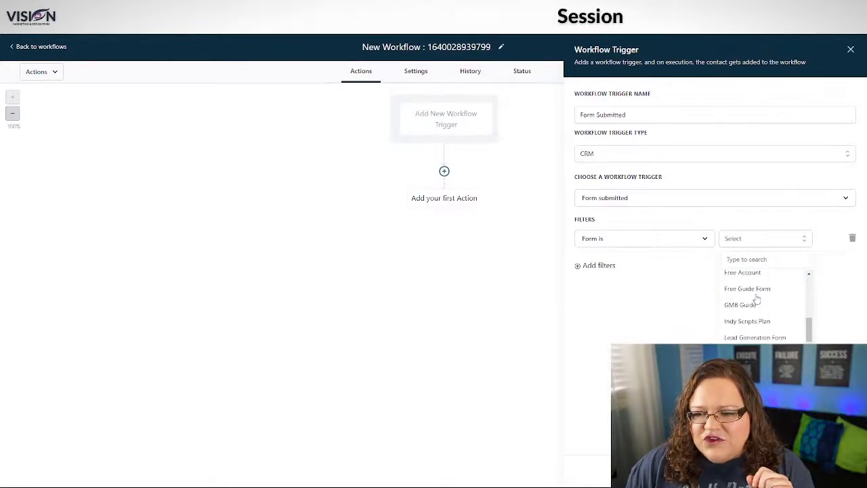
scroll(757, 300, down, 2)
scroll(757, 300, down, 2)
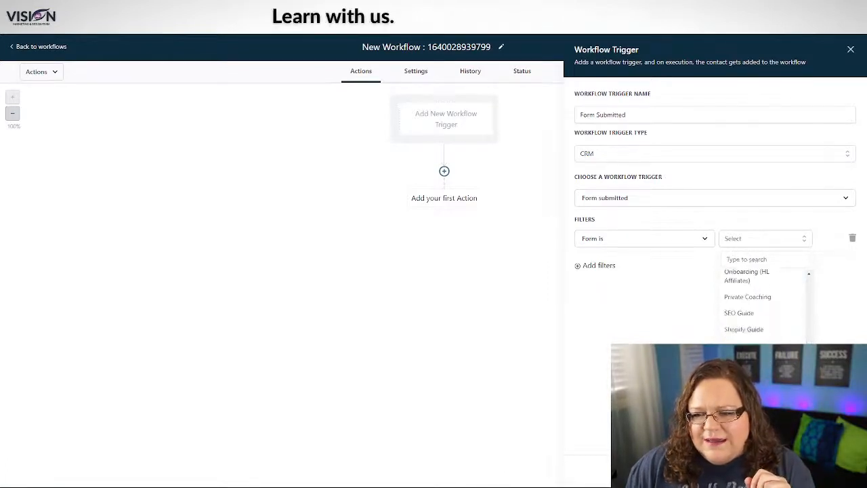
scroll(757, 300, up, 3)
scroll(757, 300, up, 2)
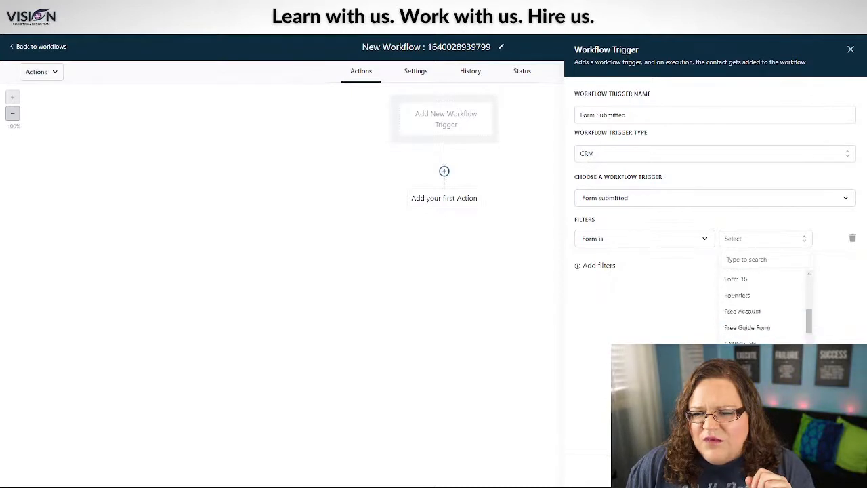
scroll(757, 300, down, 2)
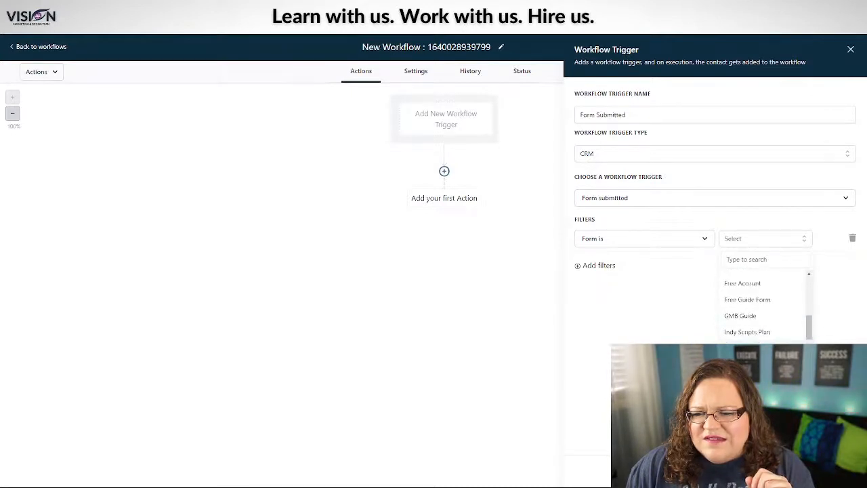
click(754, 316)
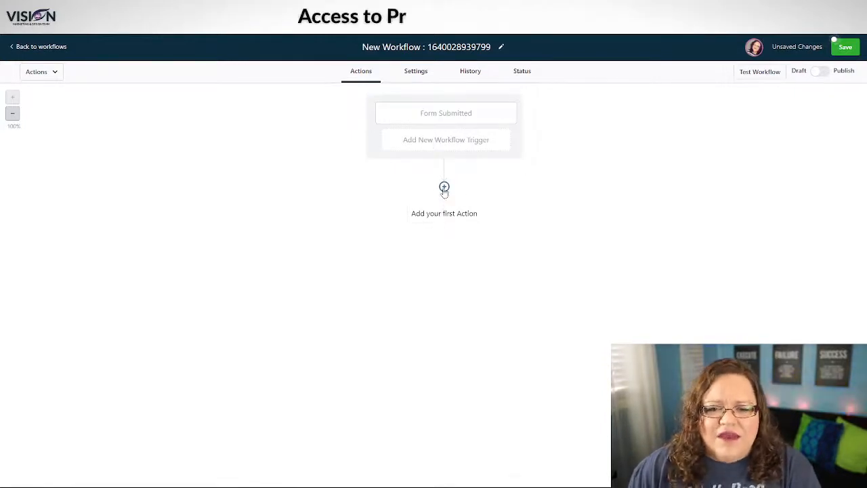
Step: Choose Send Email as the first action and draft a GMB Guide download subject
click(439, 217)
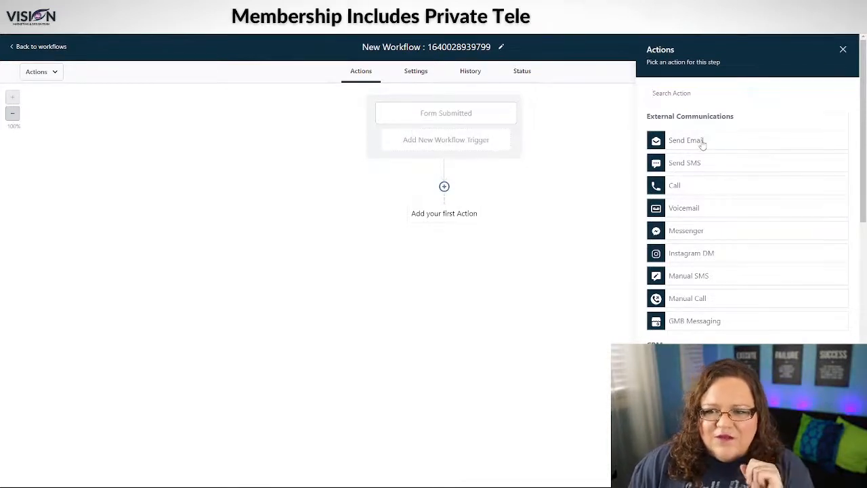
click(702, 142)
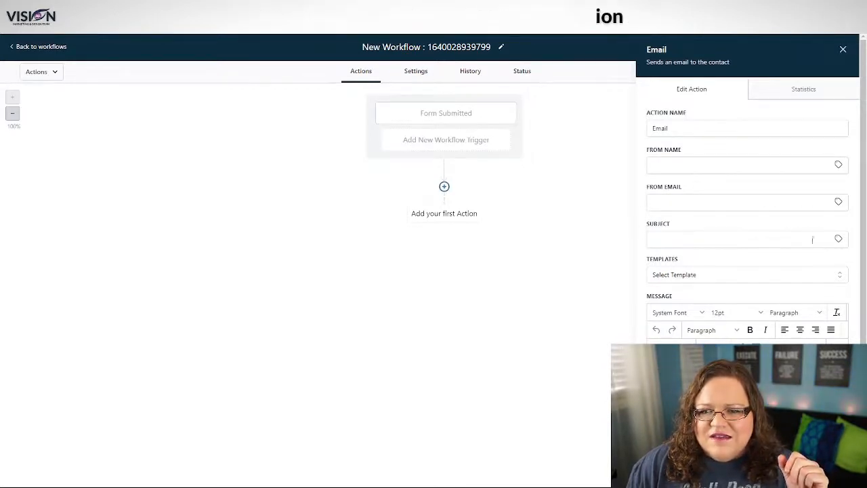
click(684, 235)
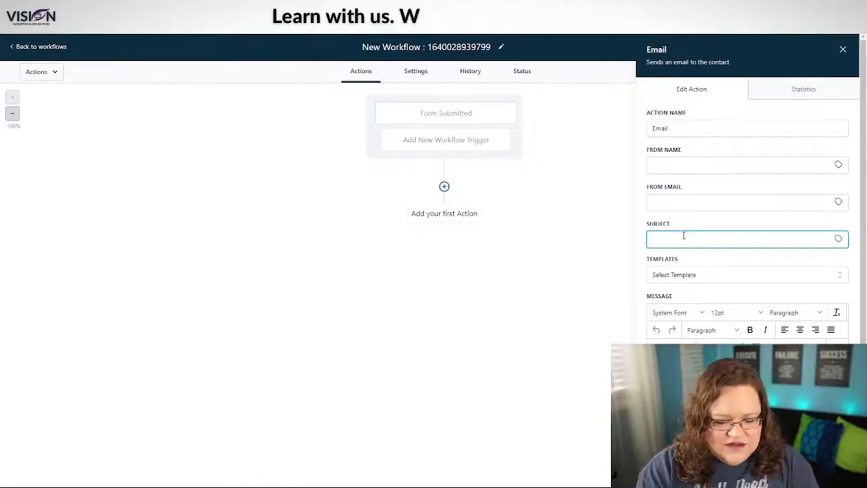
text(Thank)
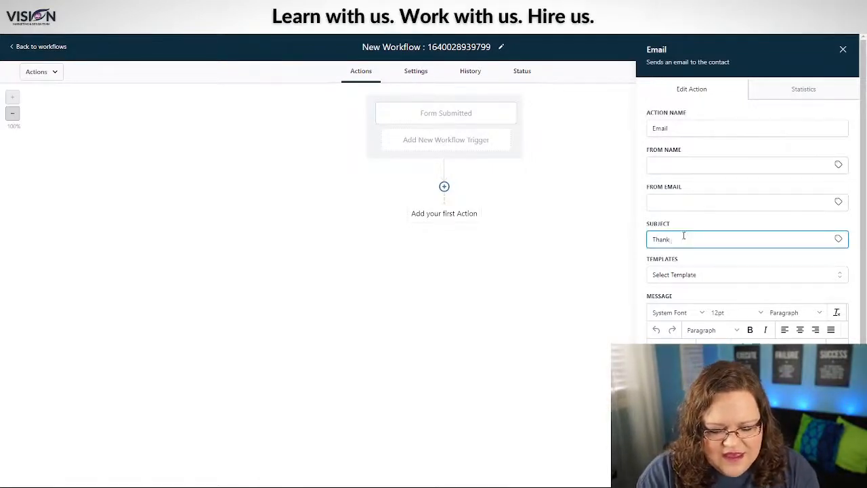
text( you for y)
key(BackSpace)
key(BackSpace)
key(BackSpace)
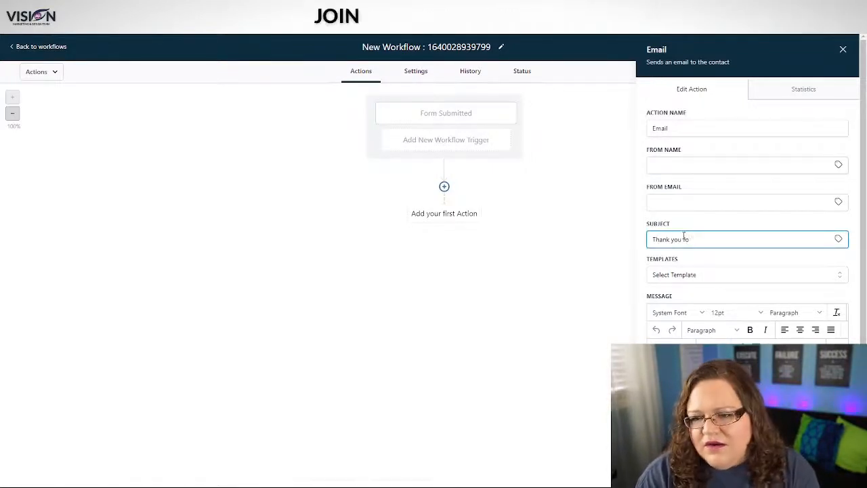
key(BackSpace)
key(BackSpace)
key(BackSpace)
key(BackSpace)
key(BackSpace)
key(BackSpace)
key(BackSpace)
key(BackSpace)
key(BackSpace)
text(DOWNLOAD)
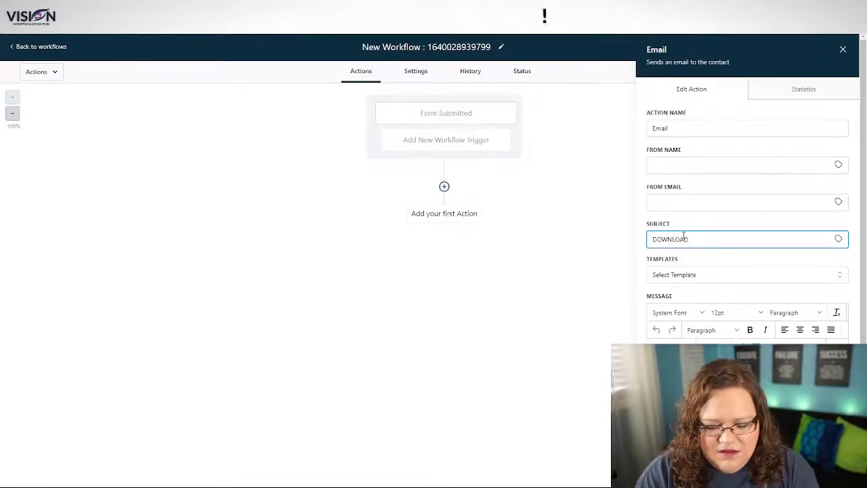
text(: NFRE)
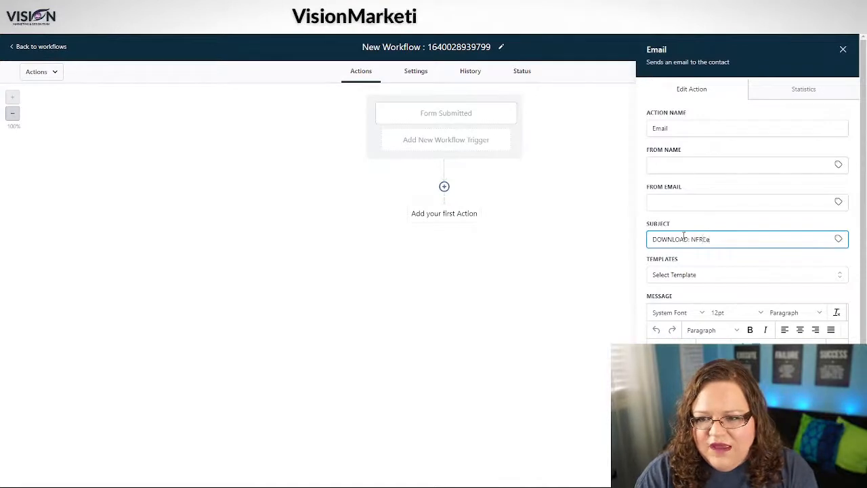
key(BackSpace)
key(BackSpace)
key(BackSpace)
key(BackSpace)
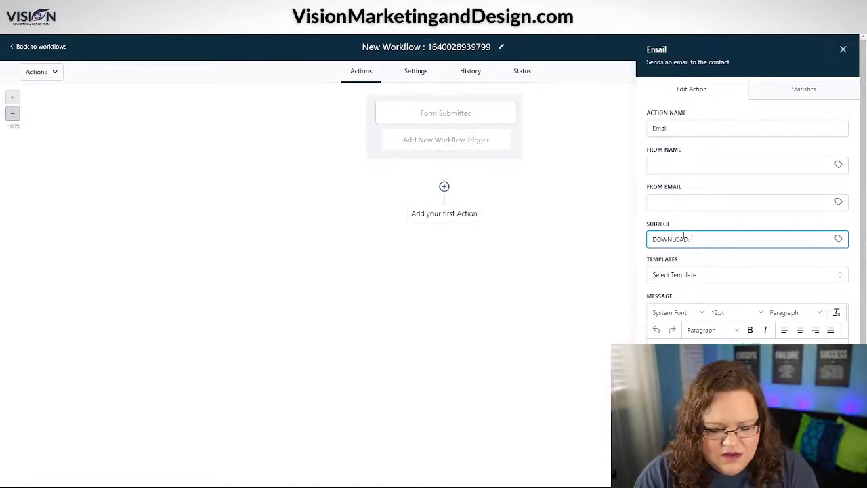
key(BackSpace)
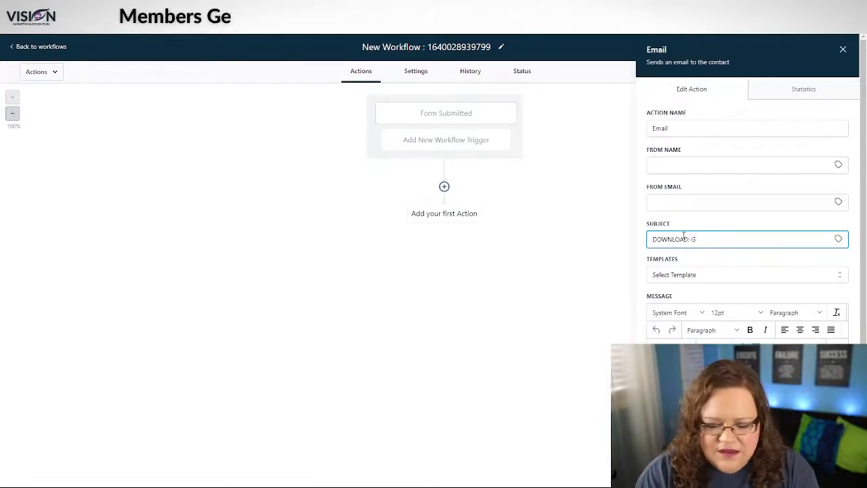
text(MB GU)
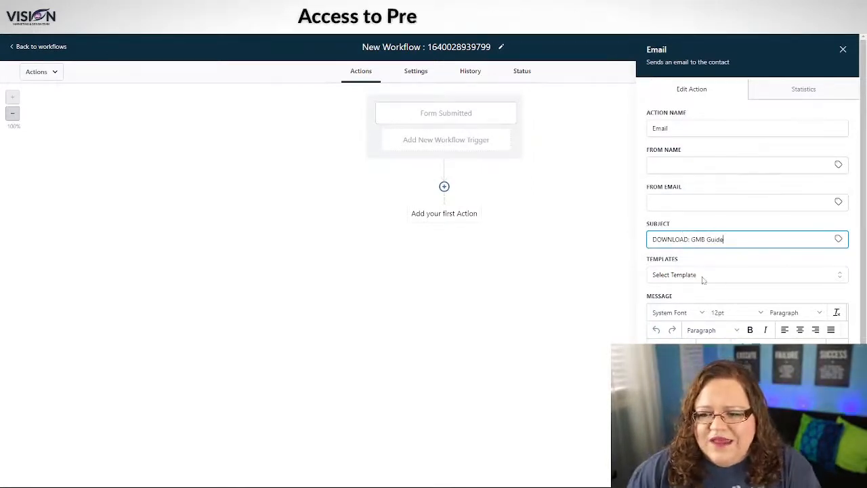
scroll(745, 204, down, 2)
click(796, 277)
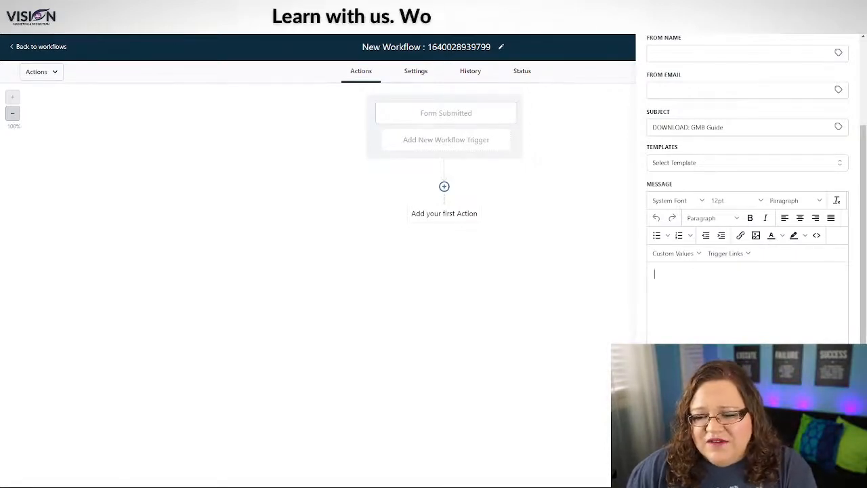
Step: Discard that draft, re-add Send Email with subject 'test', and save it to the workflow
click(754, 468)
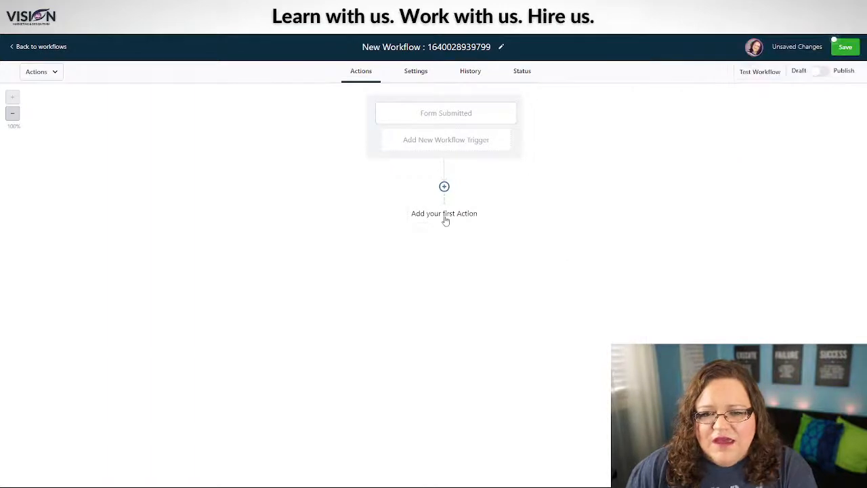
click(446, 218)
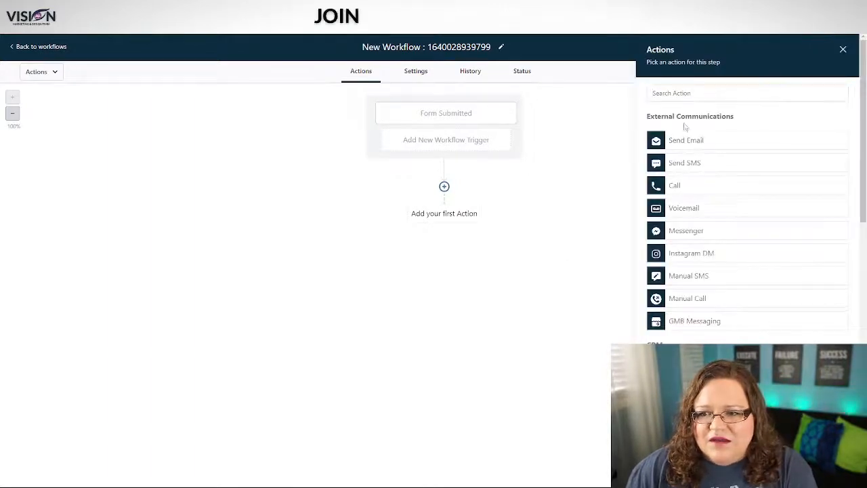
click(716, 141)
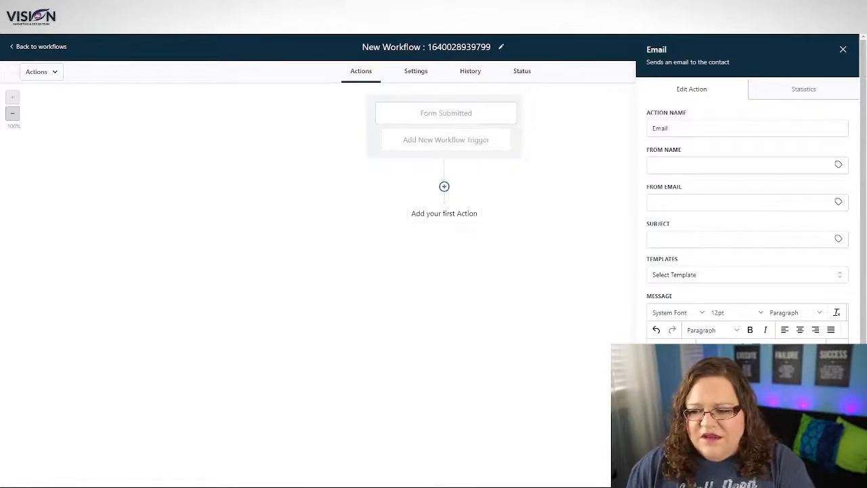
click(820, 472)
click(687, 259)
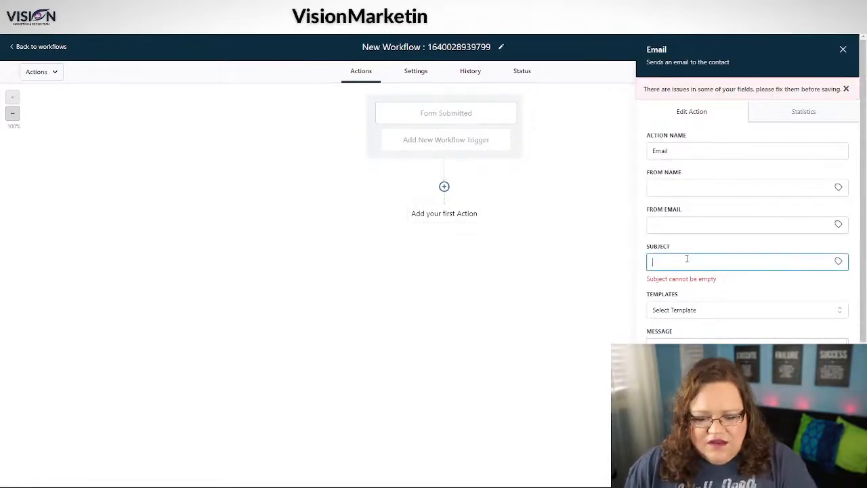
text(test)
click(820, 471)
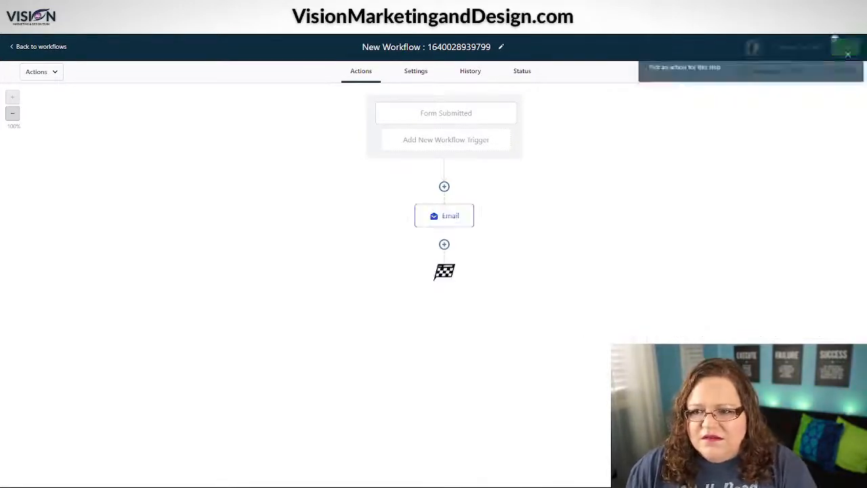
Step: Add a Call action after the Email step and place the cursor in its Call Whisper field
click(444, 244)
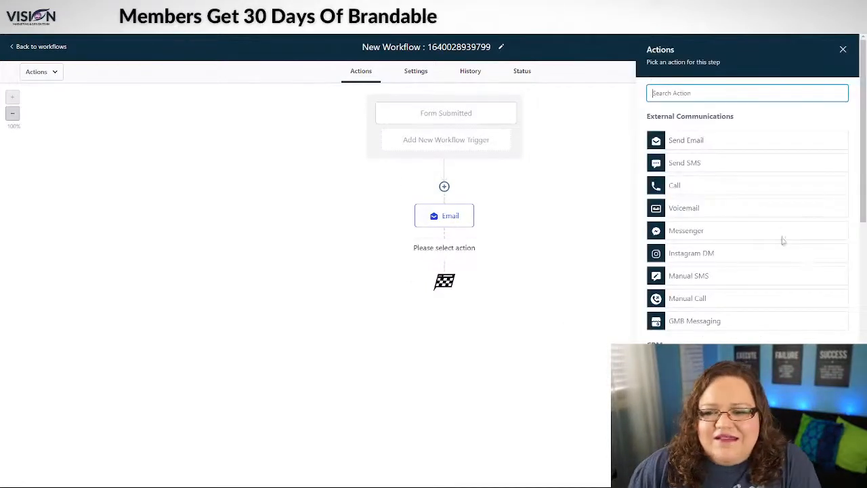
click(726, 187)
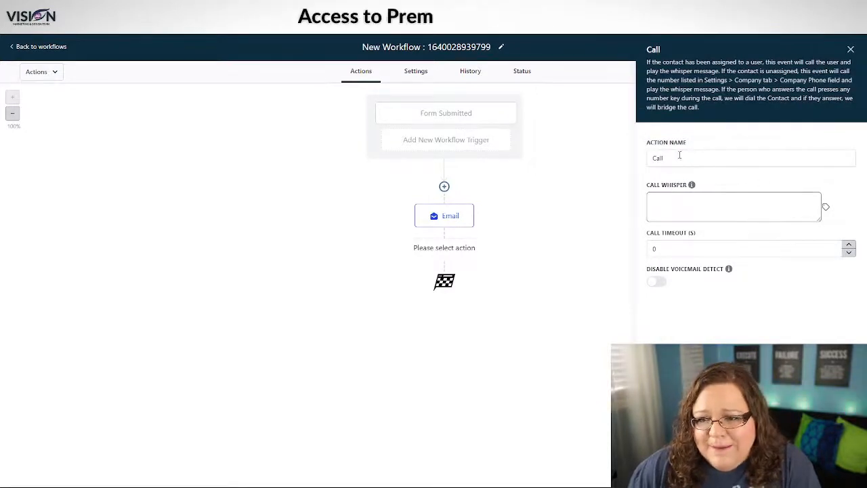
click(671, 196)
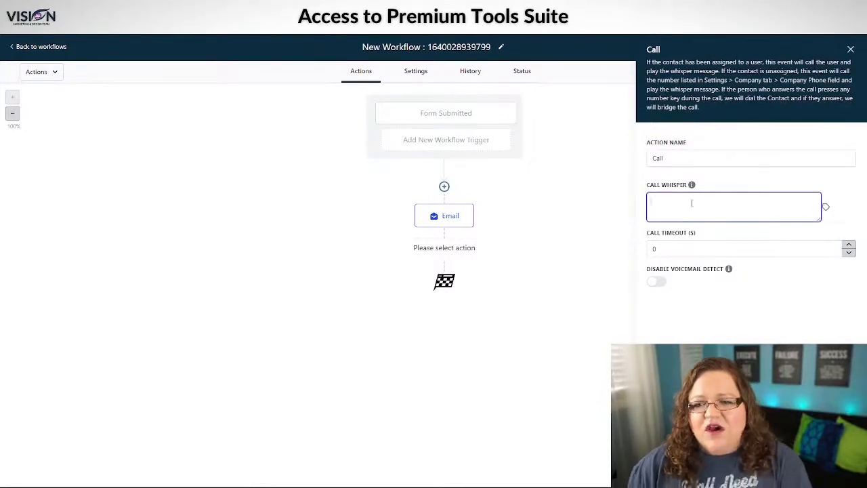
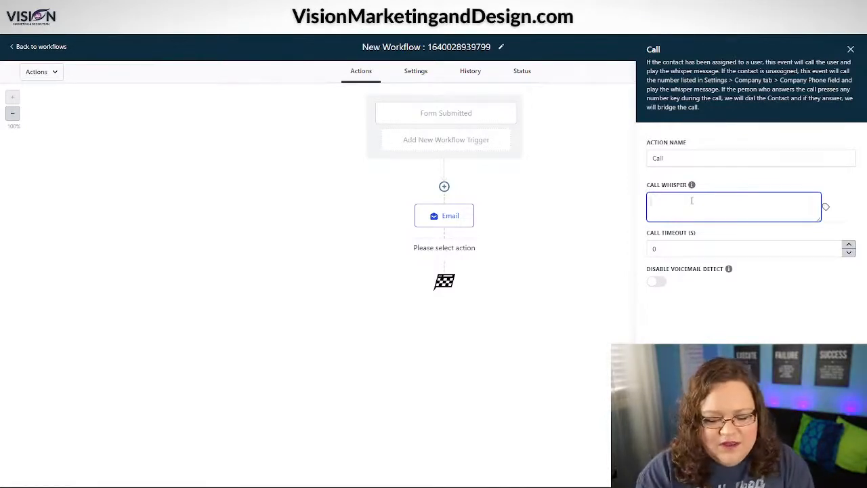
Step: Type the Call Whisper 'You have a phone call from someone who opted into your GMB guide form', fixing typos
text(You)
key(BackSpace)
key(BackSpace)
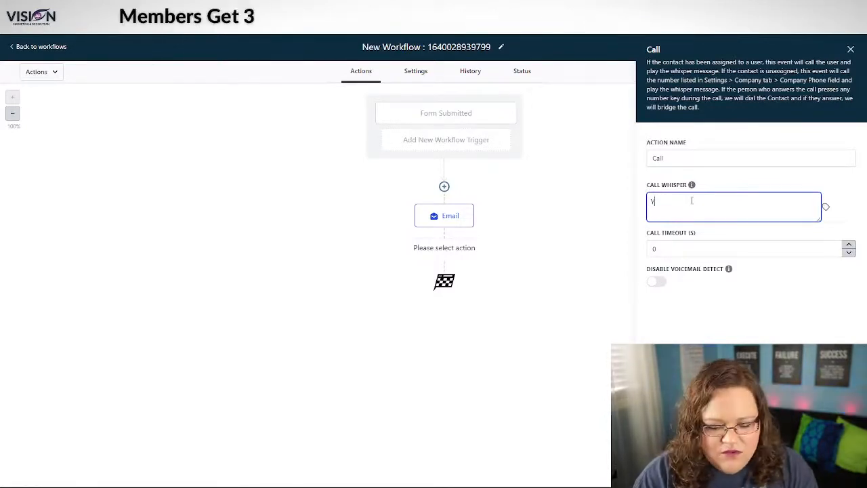
text(ou ha)
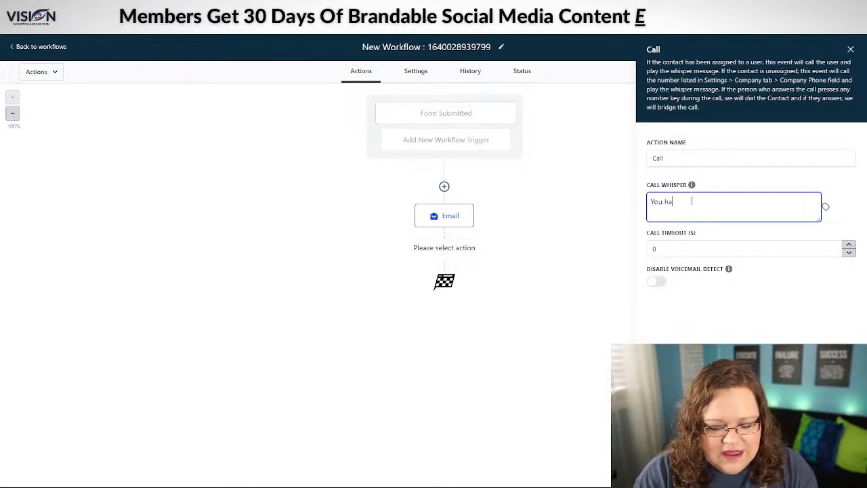
text(ve a phnoenc a)
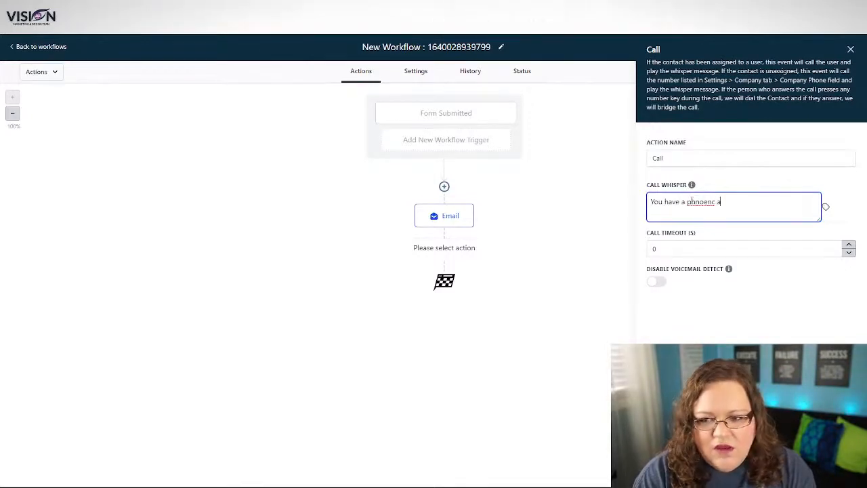
text(l)
key(BackSpace)
key(BackSpace)
key(BackSpace)
key(BackSpace)
key(BackSpace)
key(BackSpace)
key(BackSpace)
key(BackSpace)
key(BackSpace)
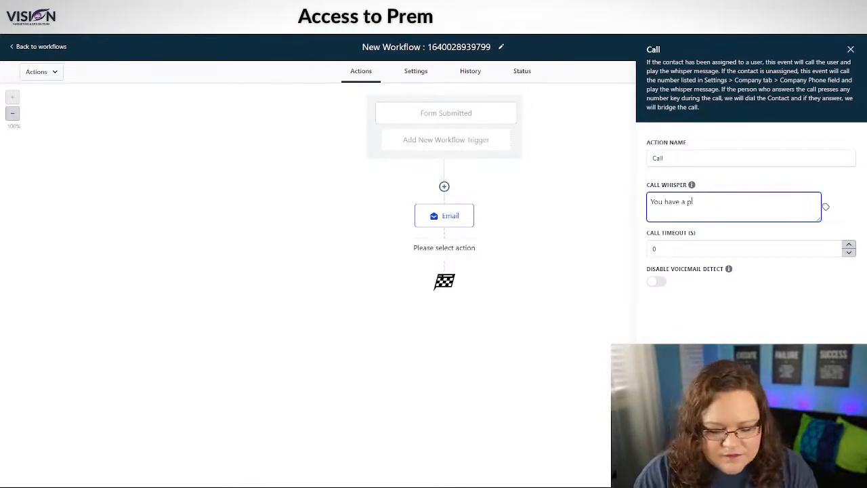
text(hone call f)
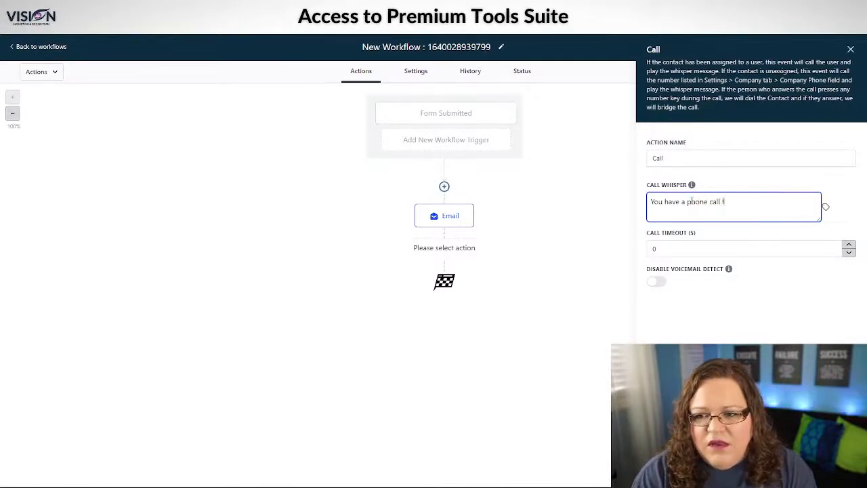
text(rom someone wh)
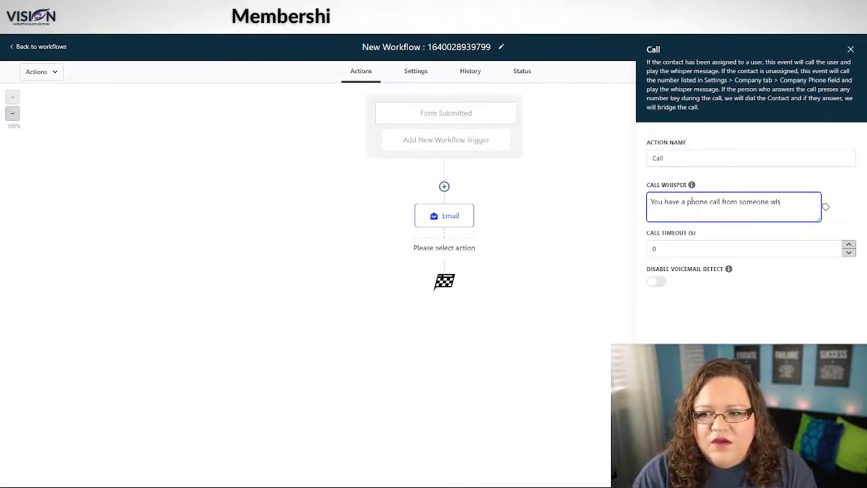
text(o opted)
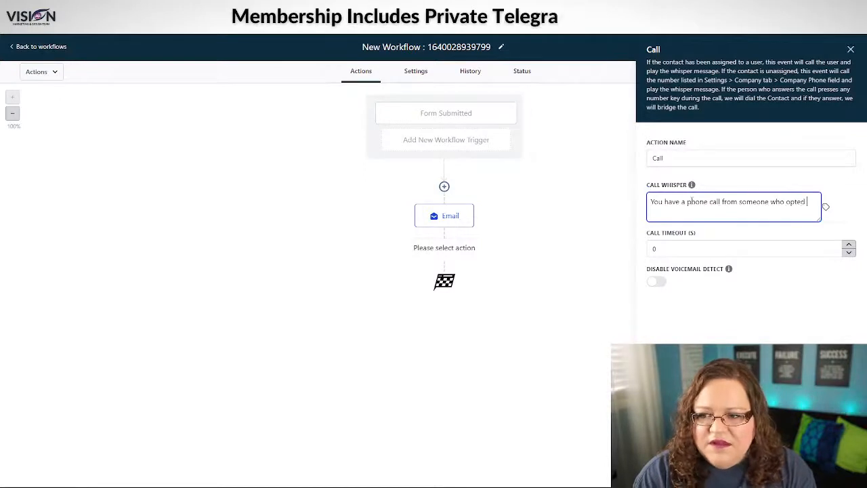
text( into your )
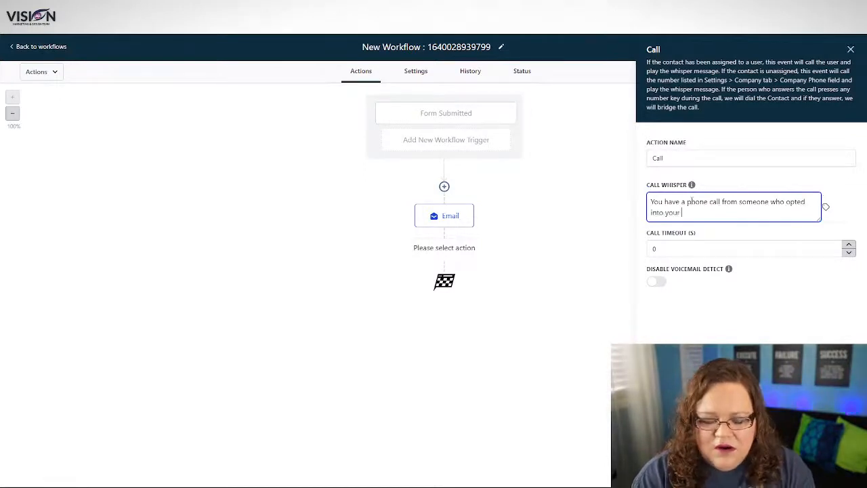
text(GMB)
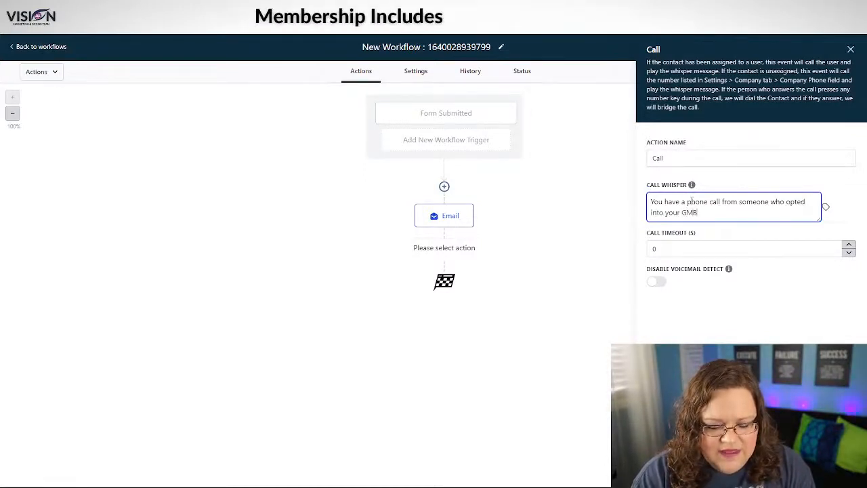
text( guide form)
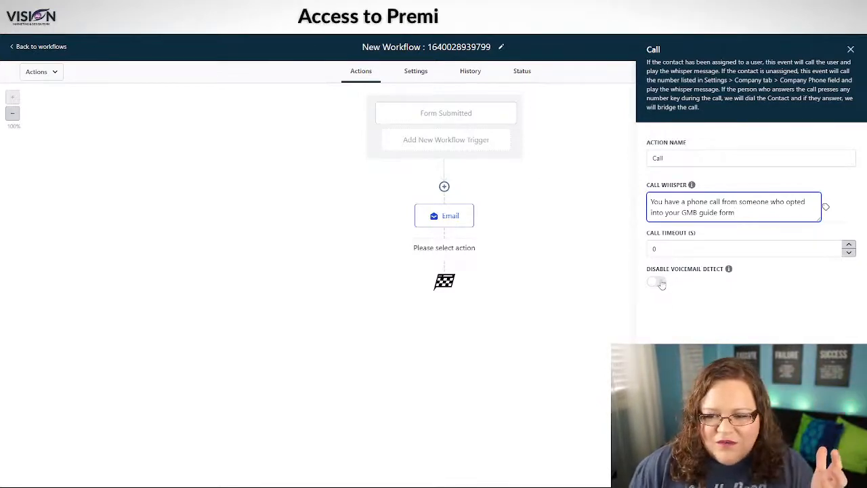
mouse_move(729, 269)
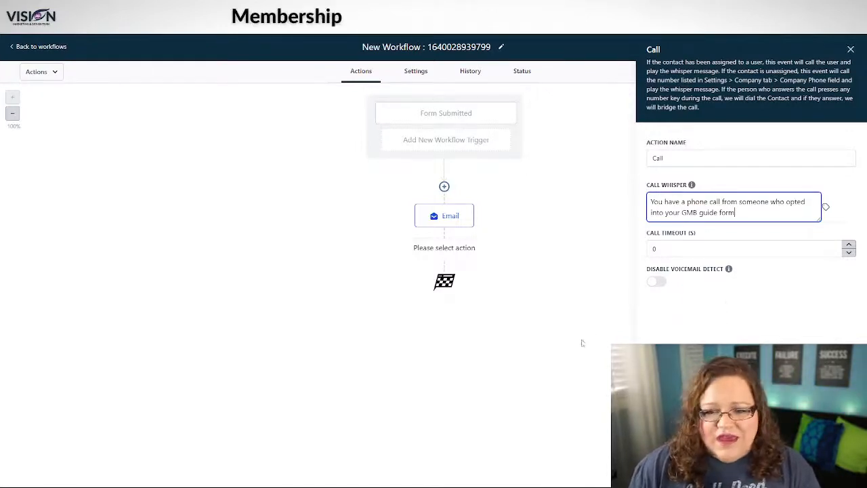
Step: Save the Call step, then delete it with confirmation and open a new action picker below Email
click(828, 470)
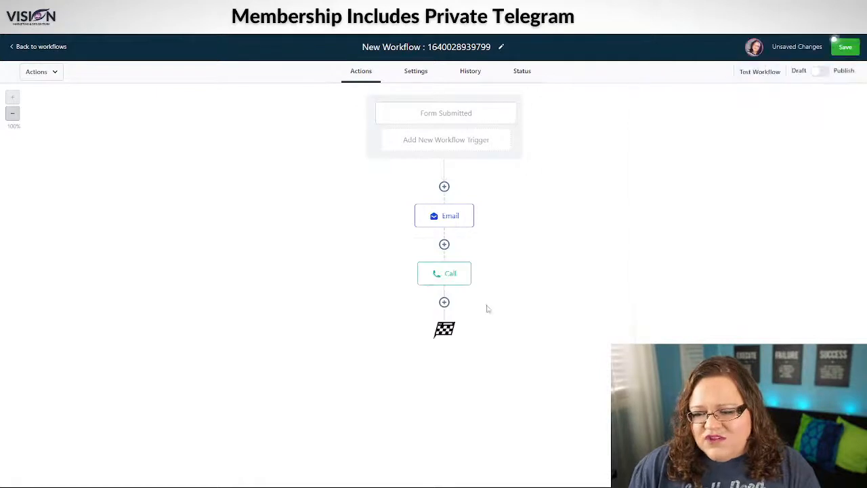
click(444, 303)
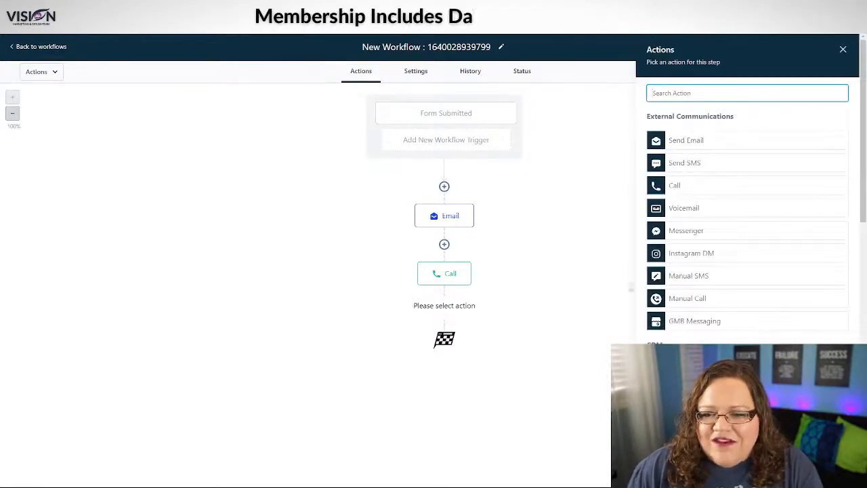
click(447, 273)
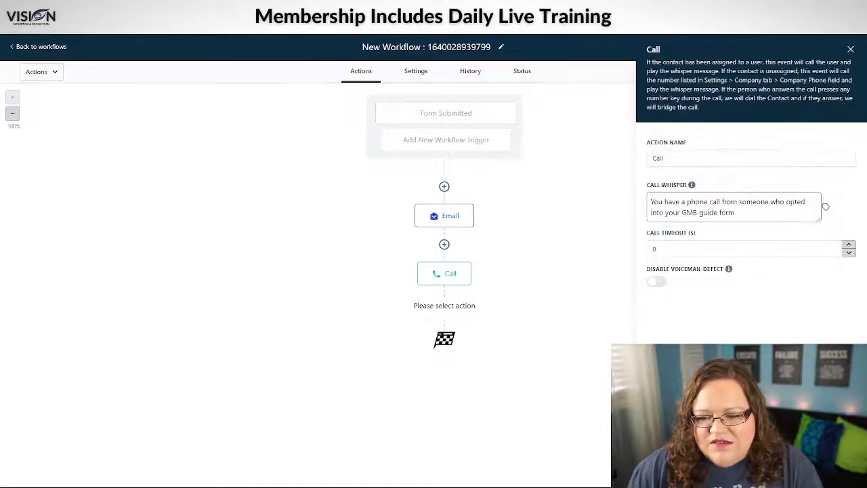
click(806, 285)
click(509, 297)
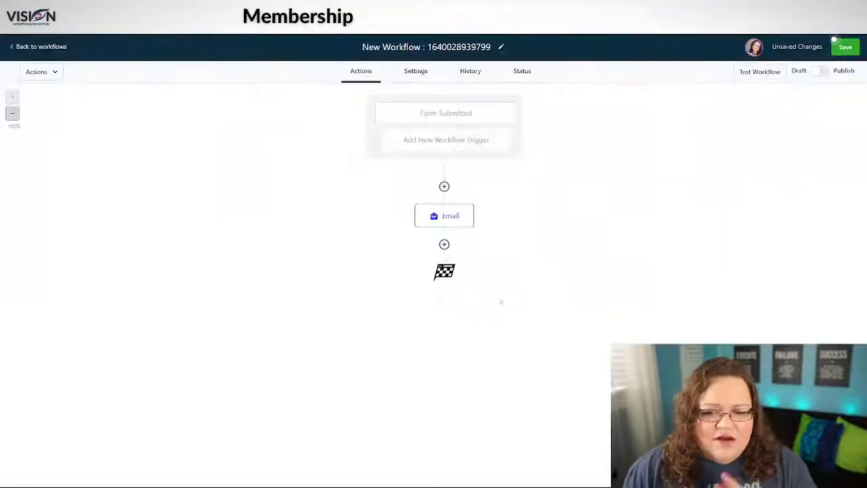
click(444, 244)
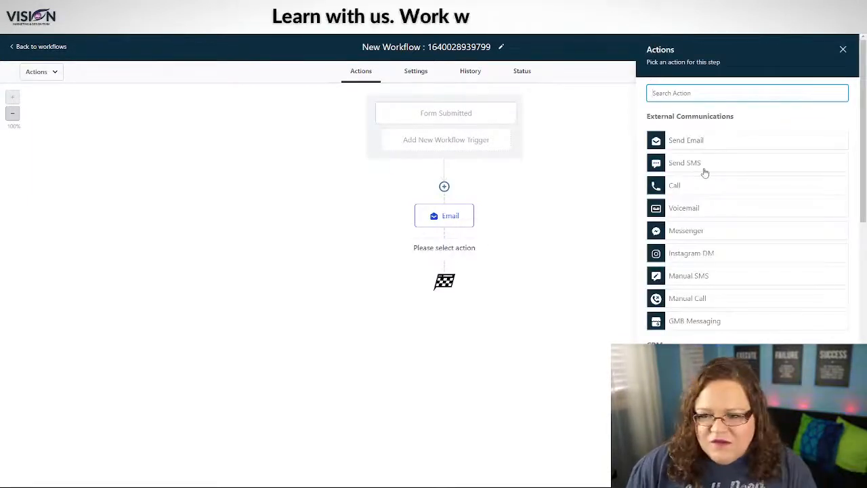
Step: Try a Voicemail action, then cancel its file prompt and close it without adding the step
click(705, 211)
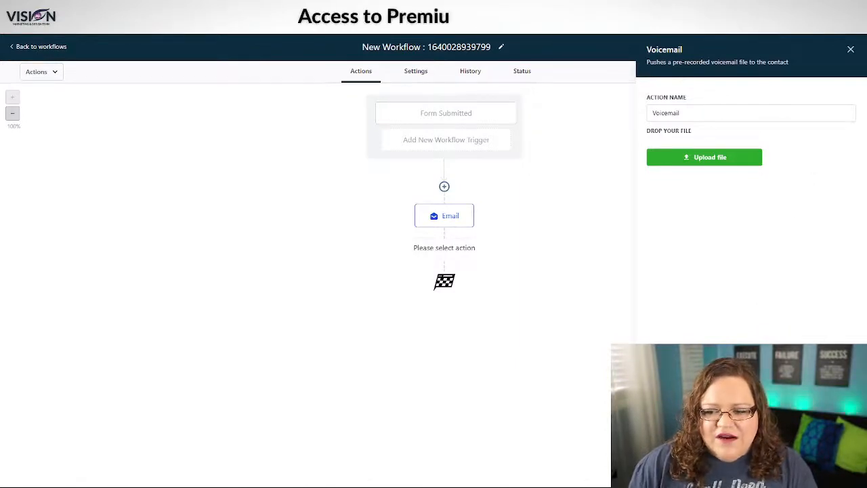
click(822, 471)
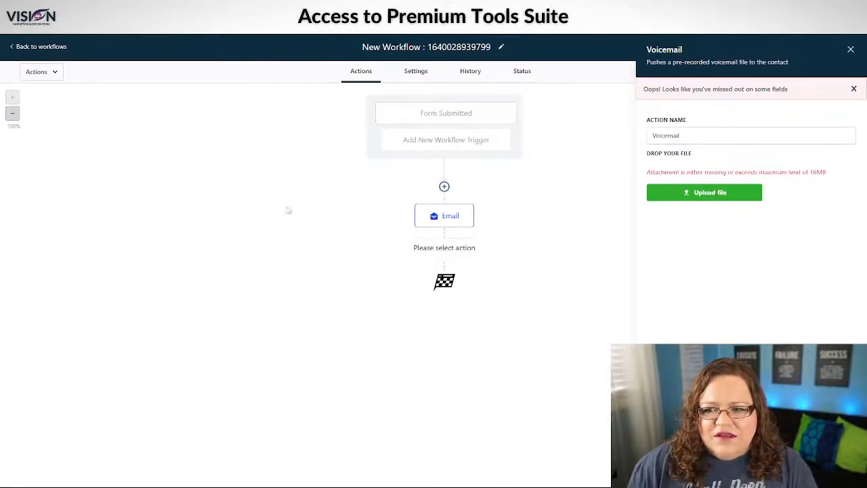
click(401, 229)
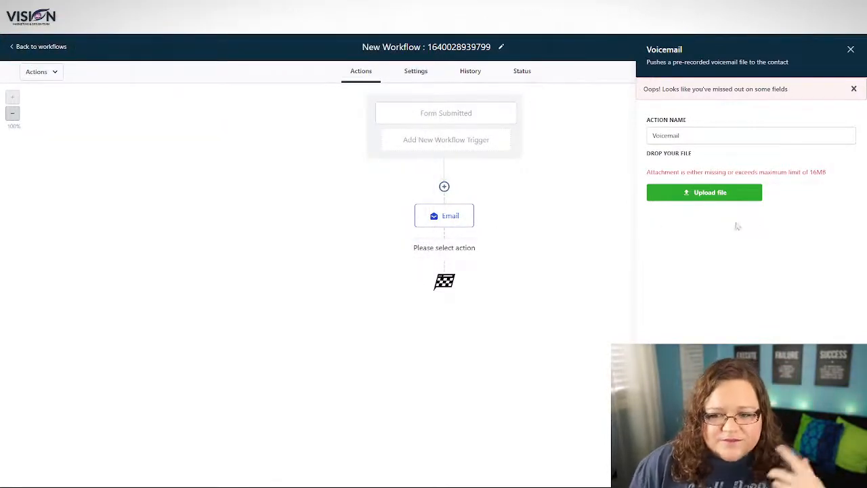
click(854, 88)
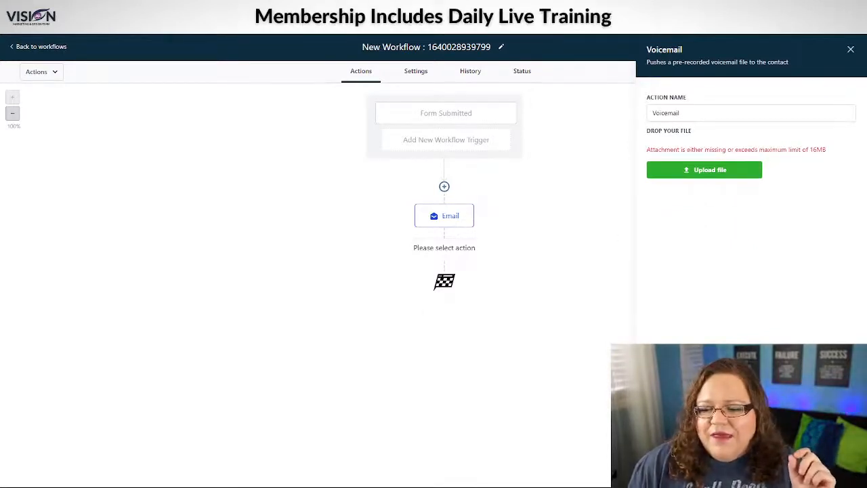
click(851, 50)
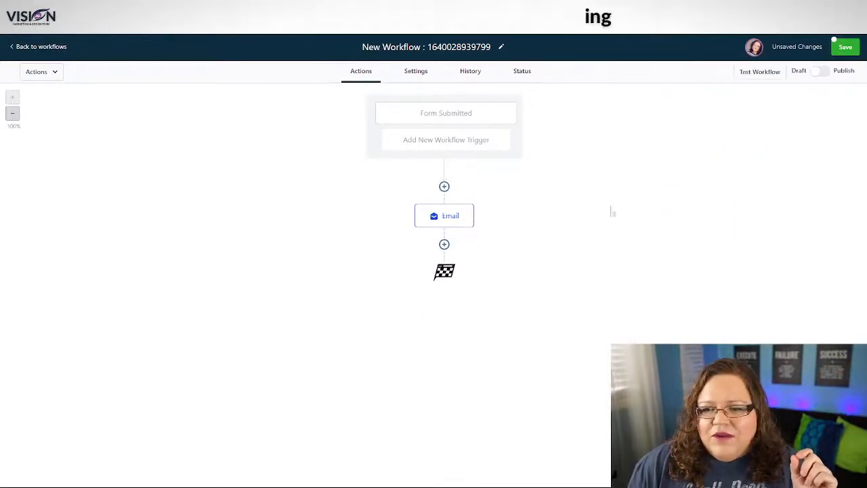
Step: Browse the list of available actions for the step after Email
click(445, 244)
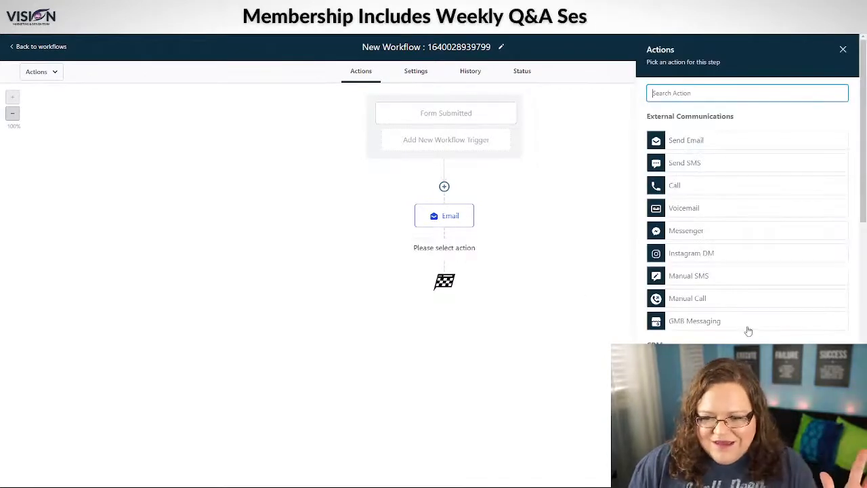
scroll(749, 331, down, 10)
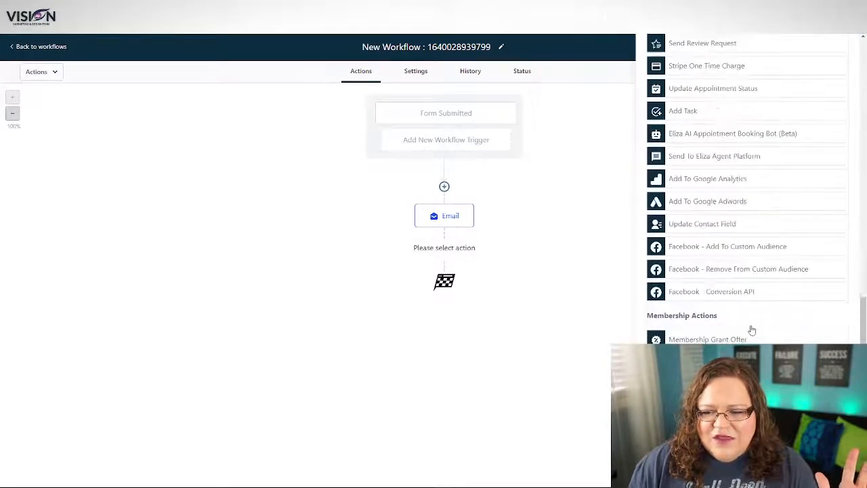
scroll(746, 203, up, 4)
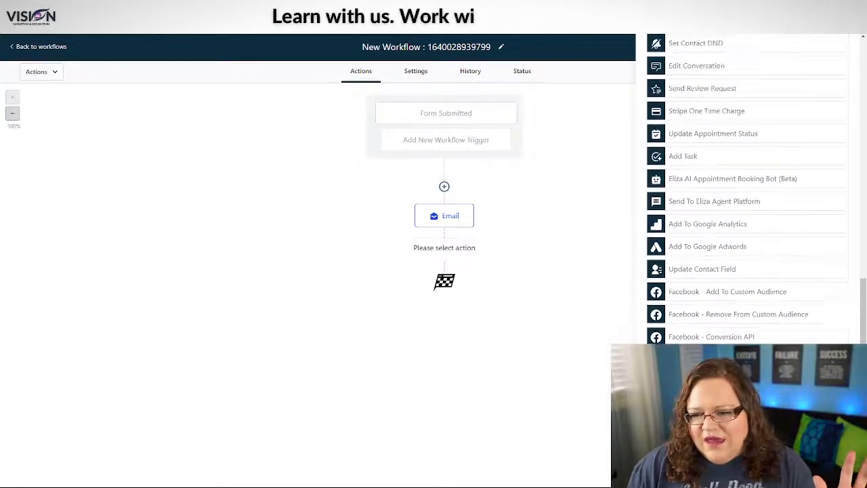
scroll(724, 342, up, 8)
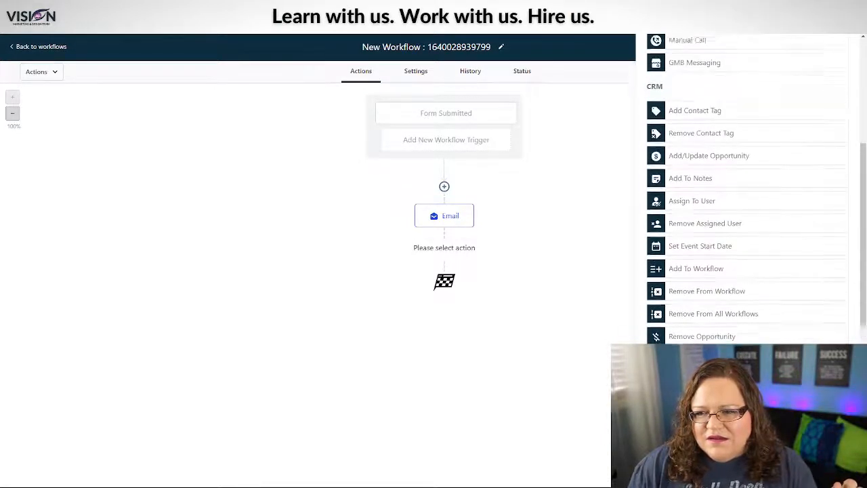
scroll(729, 329, down, 5)
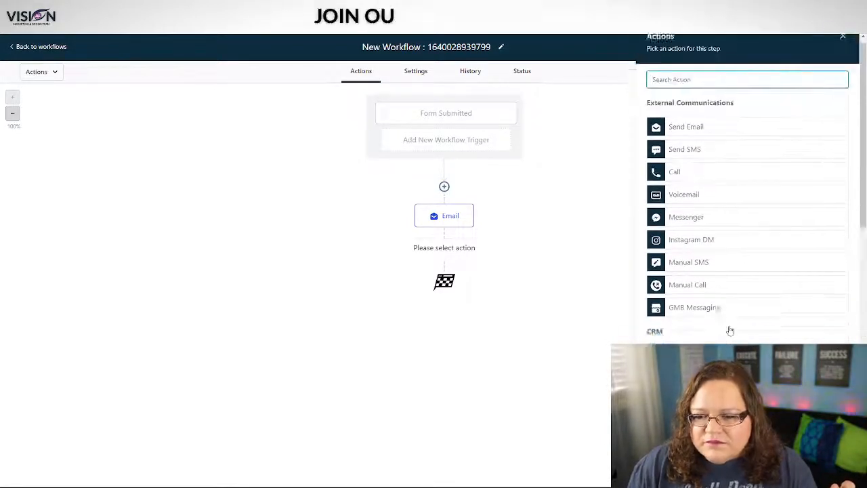
scroll(730, 329, down, 6)
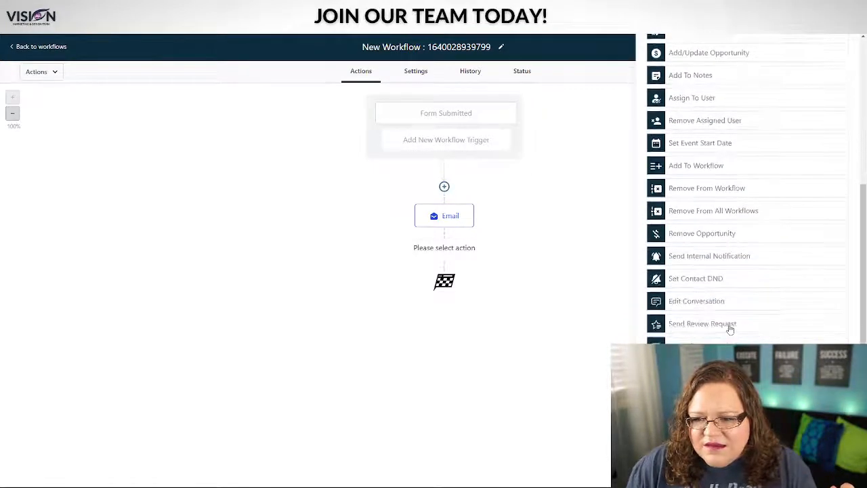
scroll(729, 330, down, 3)
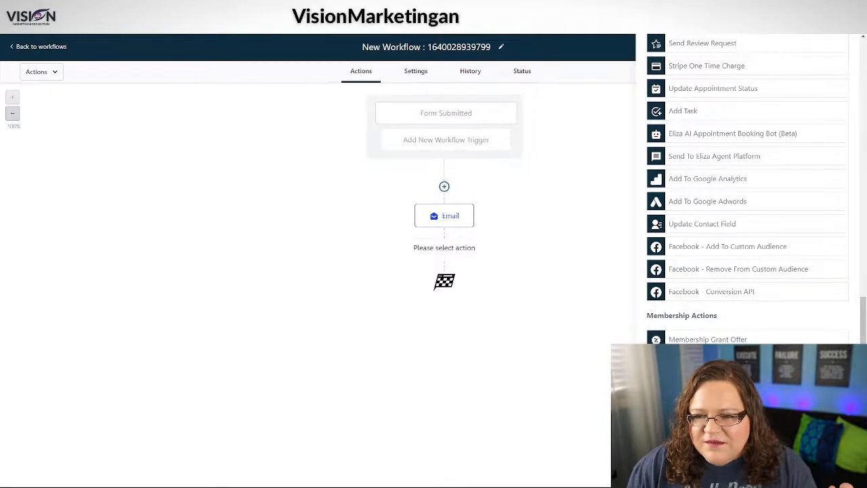
scroll(745, 190, up, 5)
scroll(746, 190, up, 3)
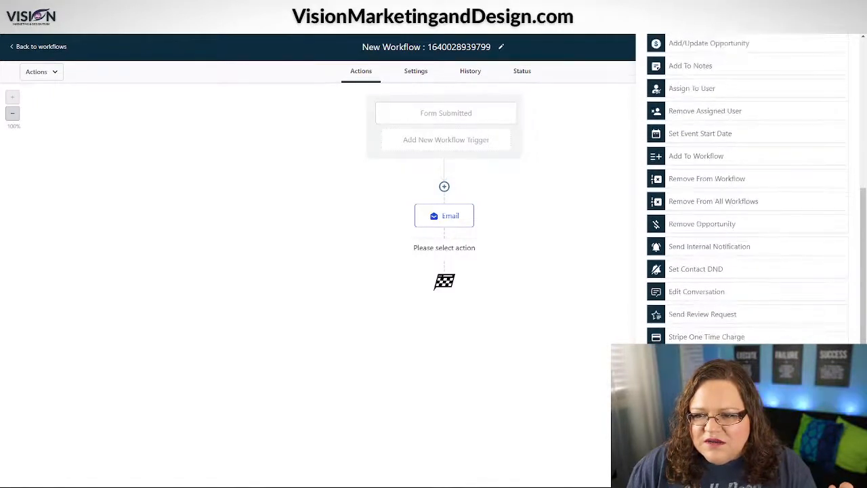
scroll(745, 190, up, 5)
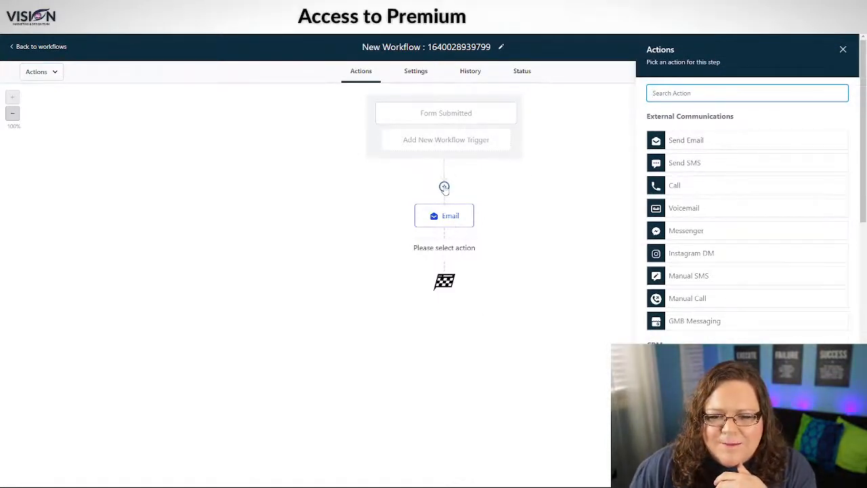
Step: Reopen the action list below Email and choose Manual SMS
click(442, 245)
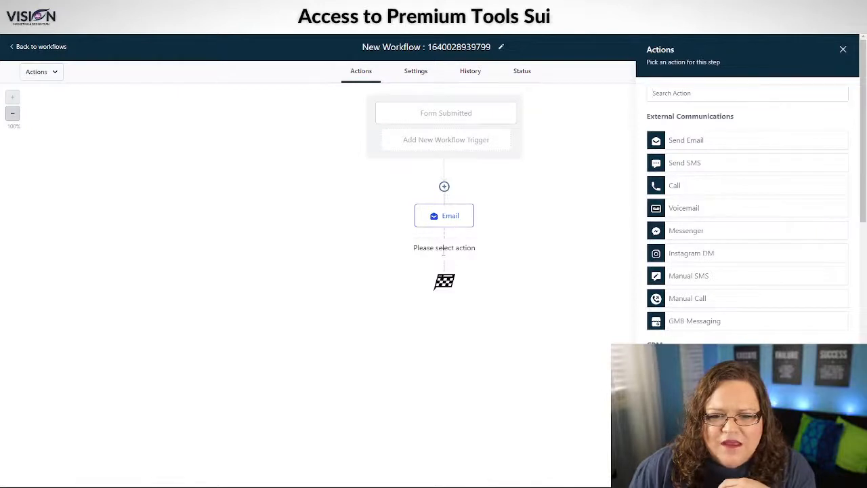
click(843, 50)
click(444, 245)
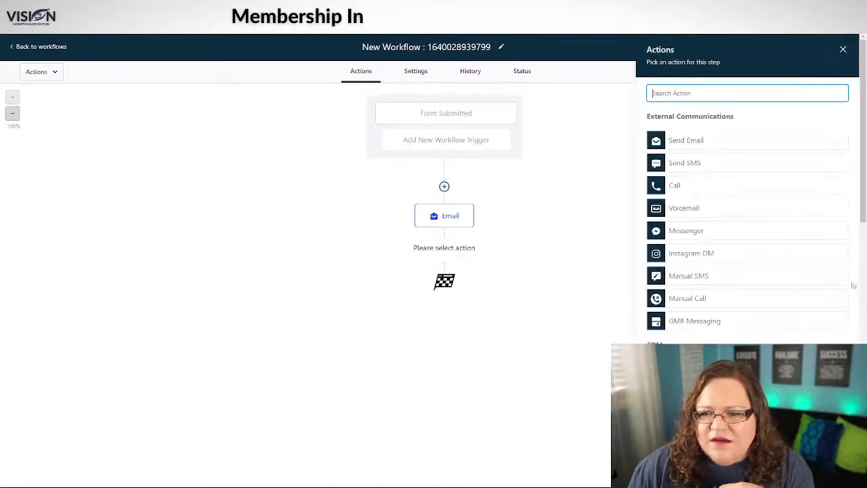
scroll(731, 280, down, 4)
scroll(732, 281, down, 3)
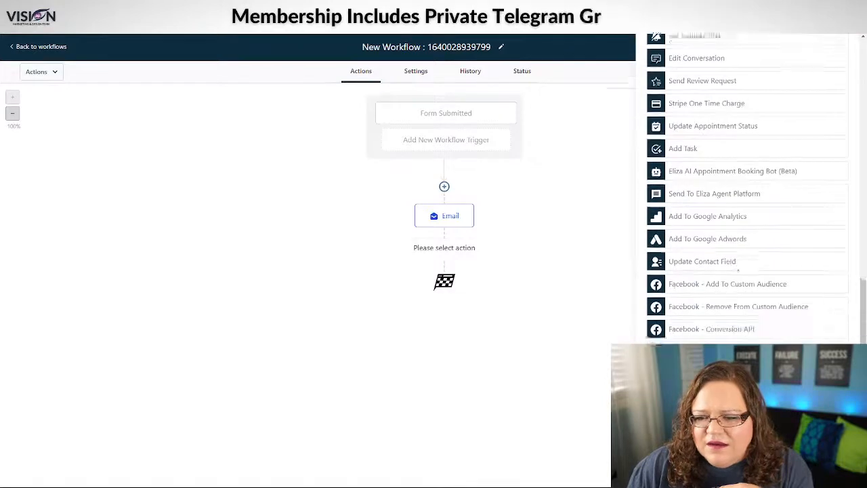
scroll(734, 281, up, 15)
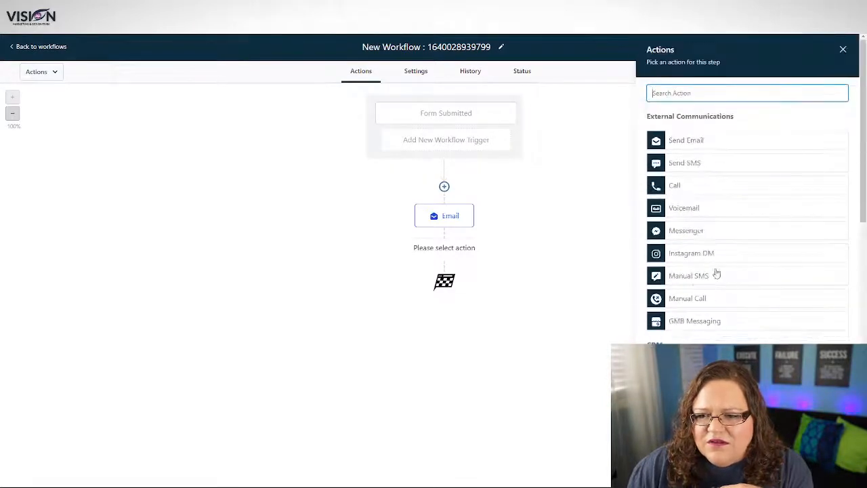
click(679, 279)
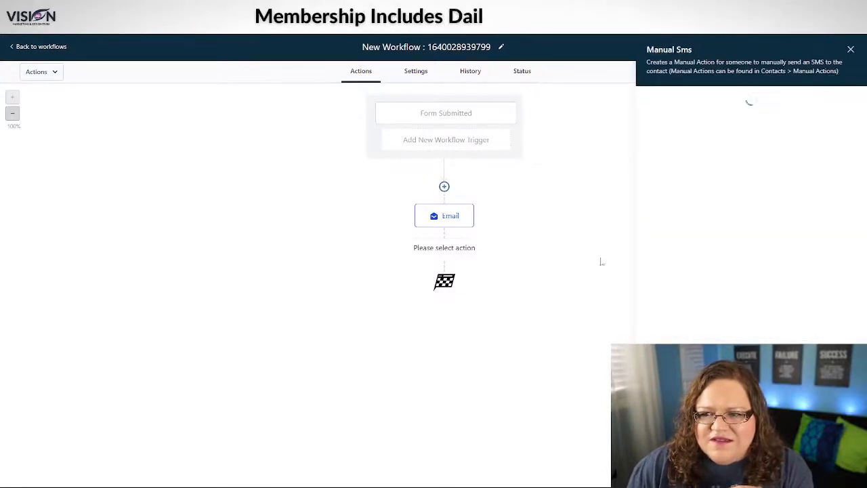
Step: Replace Manual SMS with a Send SMS step reading 'test' and save it after Email
click(842, 48)
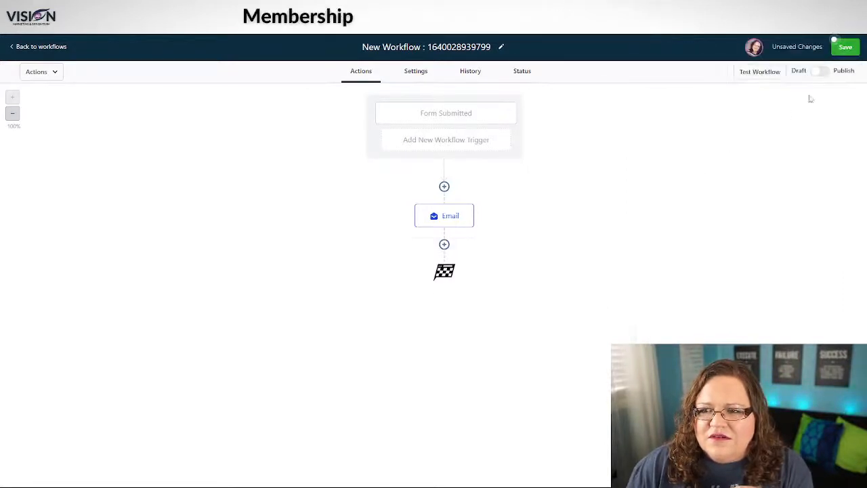
click(444, 244)
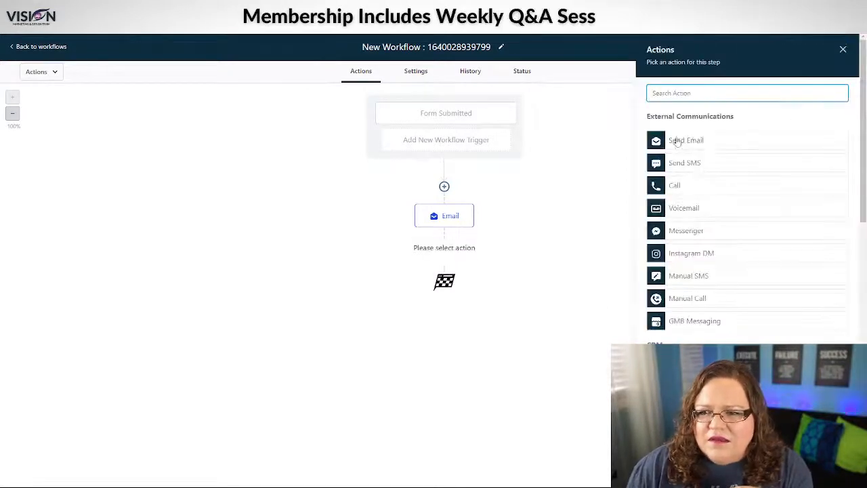
click(696, 168)
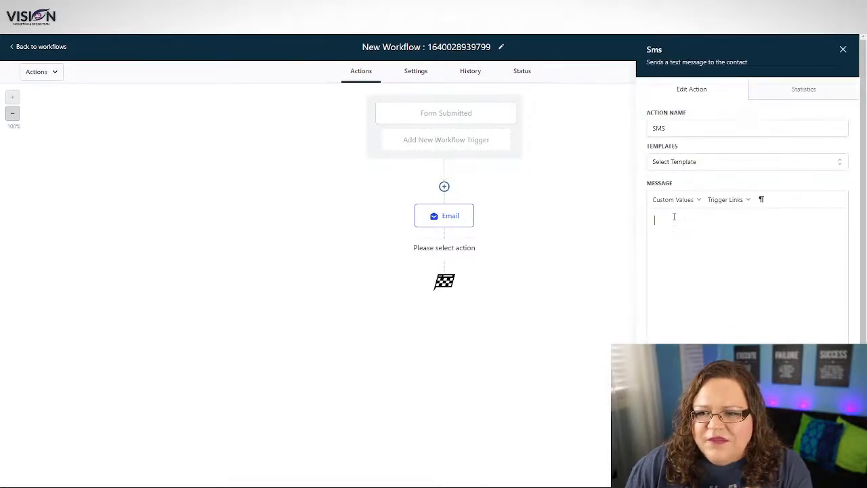
text(test)
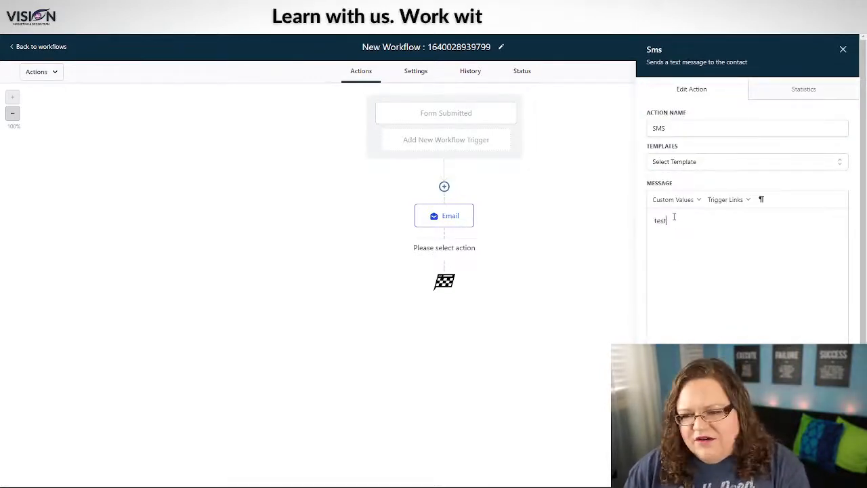
scroll(674, 217, down, 1)
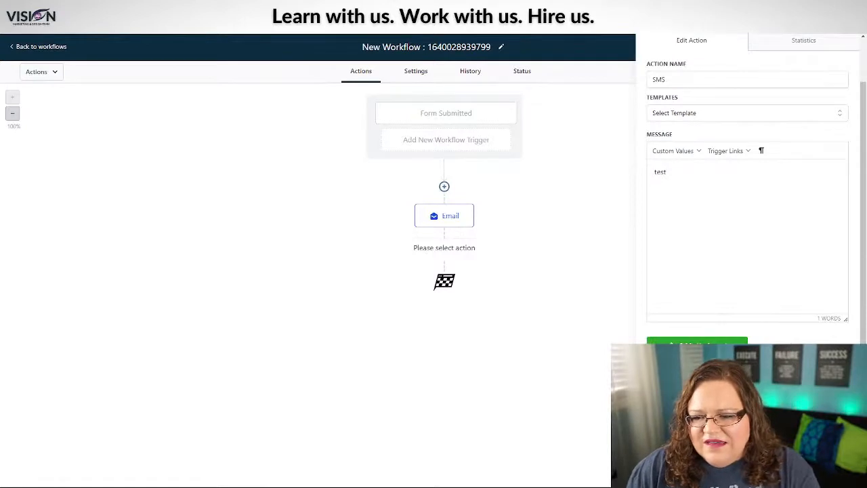
click(697, 344)
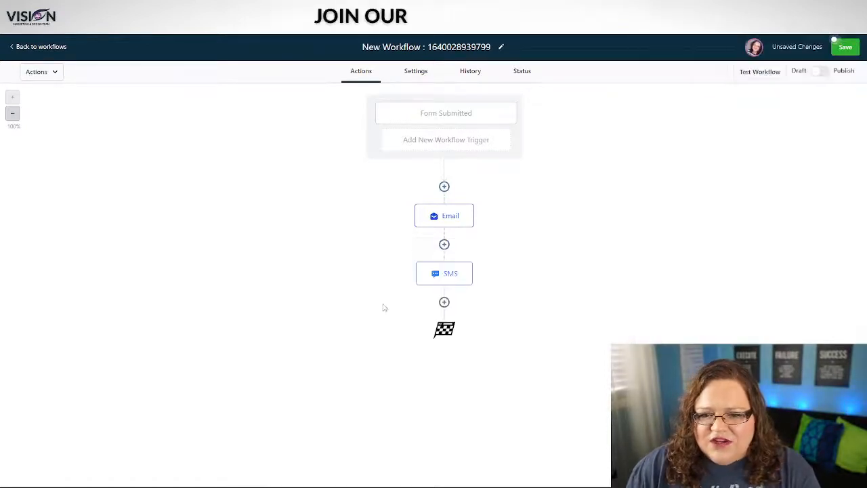
Step: Add a 1-day Wait step between Email and SMS, then reopen the SMS step
click(444, 245)
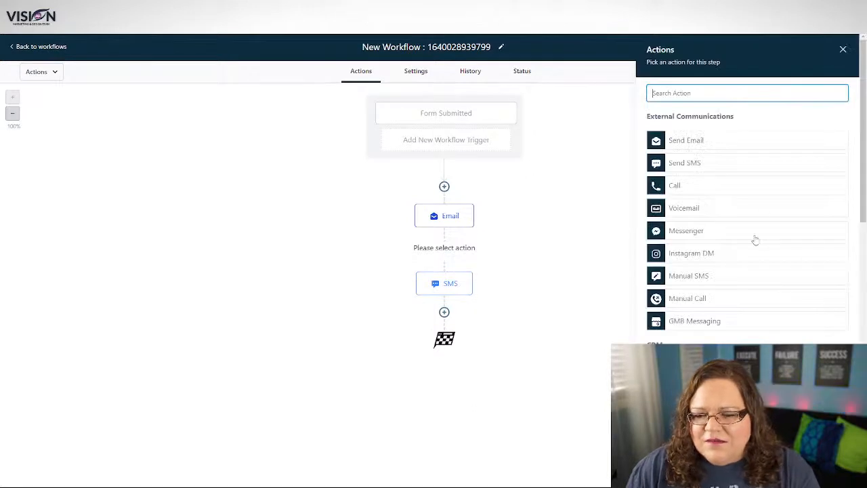
scroll(755, 241, down, 3)
scroll(755, 241, down, 10)
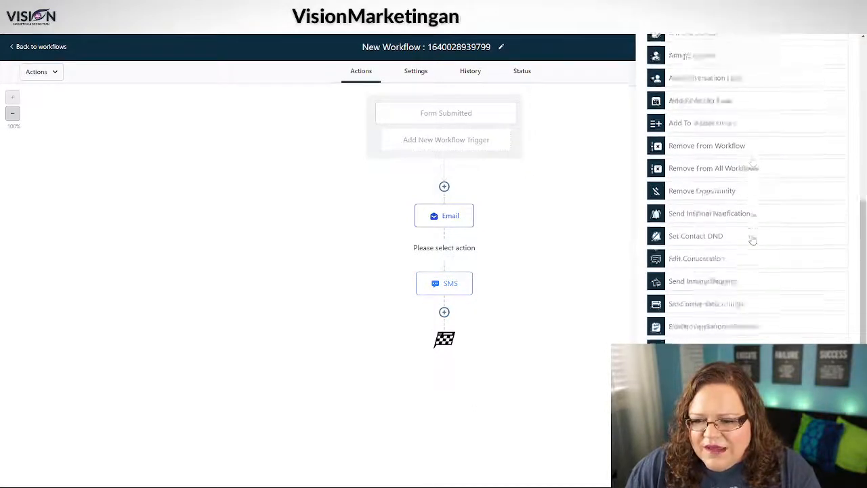
scroll(753, 240, down, 1)
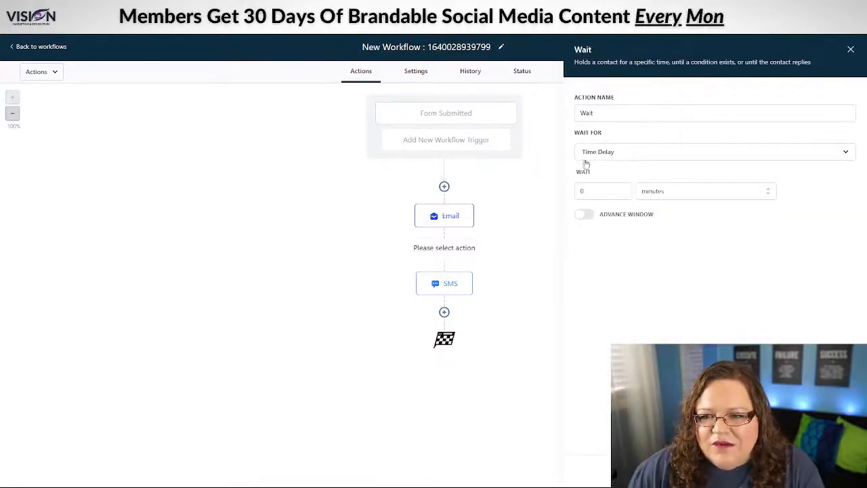
click(678, 193)
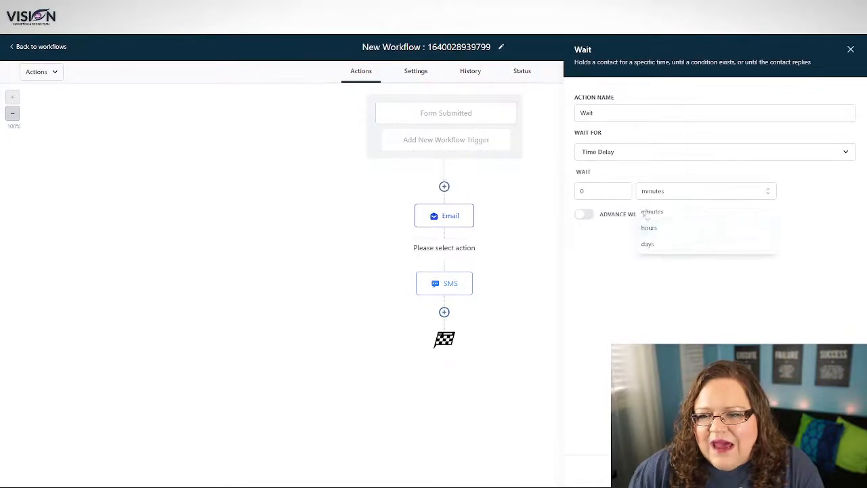
click(645, 245)
double_click(581, 191)
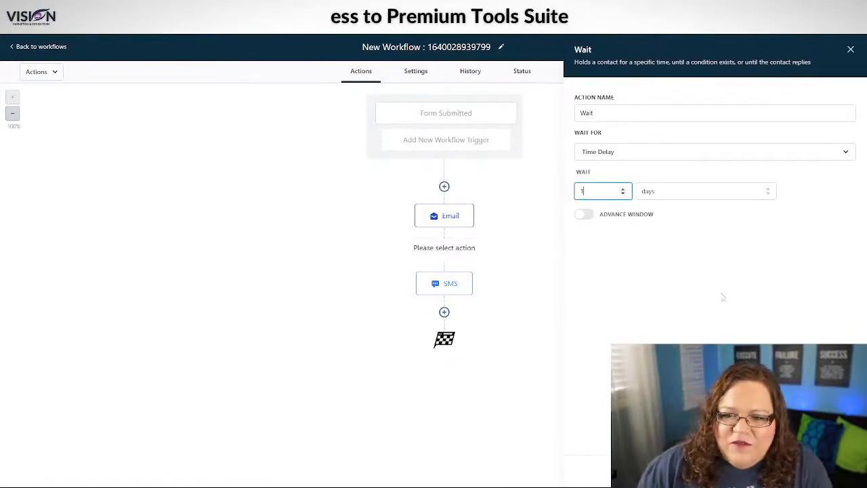
click(825, 471)
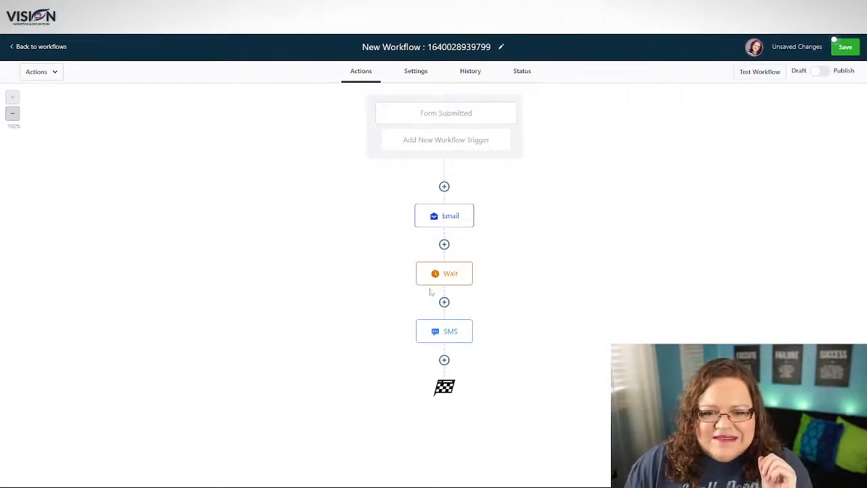
click(444, 334)
Step: Close the SMS settings and preview the Messenger action without adding it
click(841, 51)
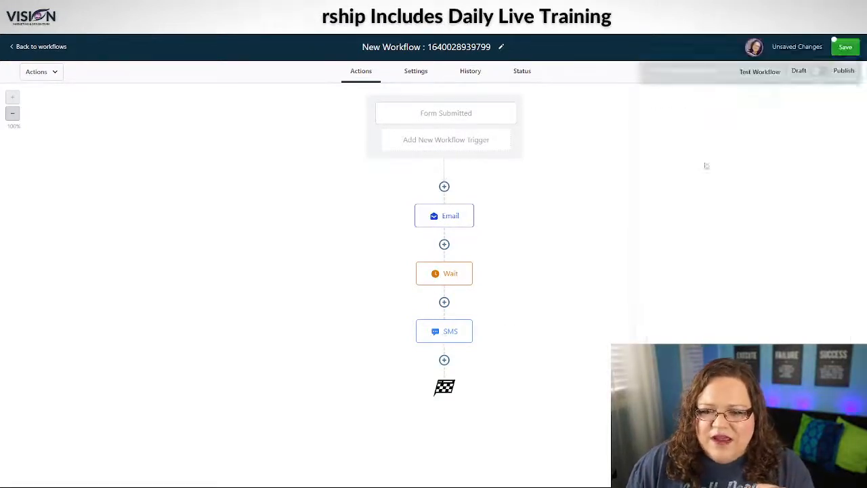
click(445, 361)
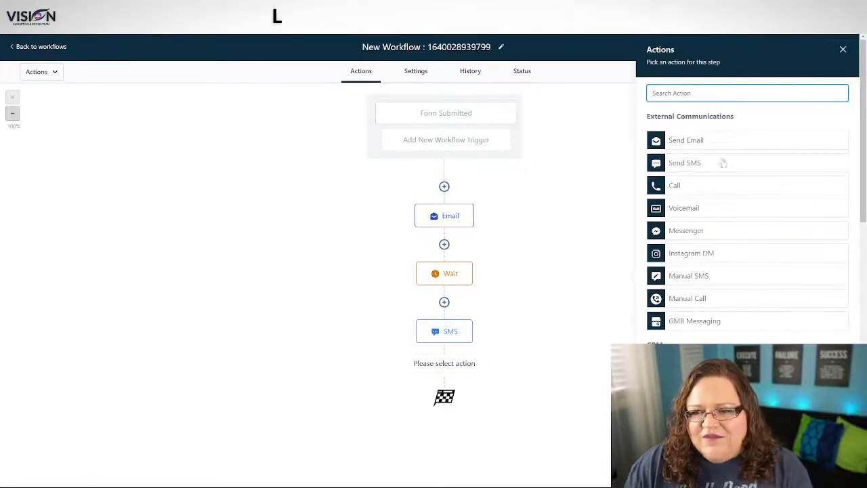
click(699, 232)
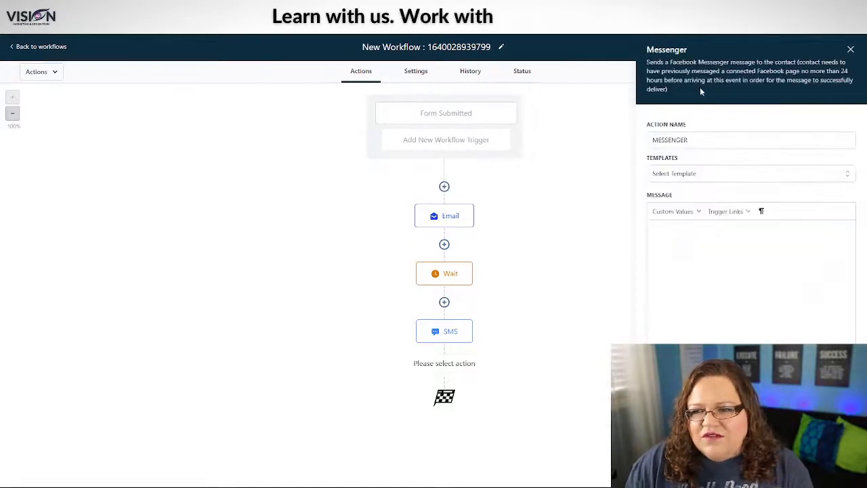
click(850, 50)
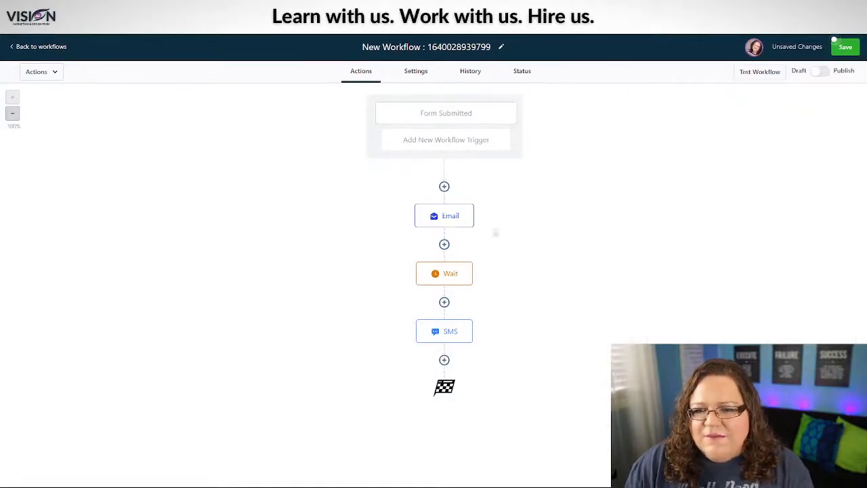
Step: Scroll through all action types at the workflow's end, then close the list unchanged
click(444, 360)
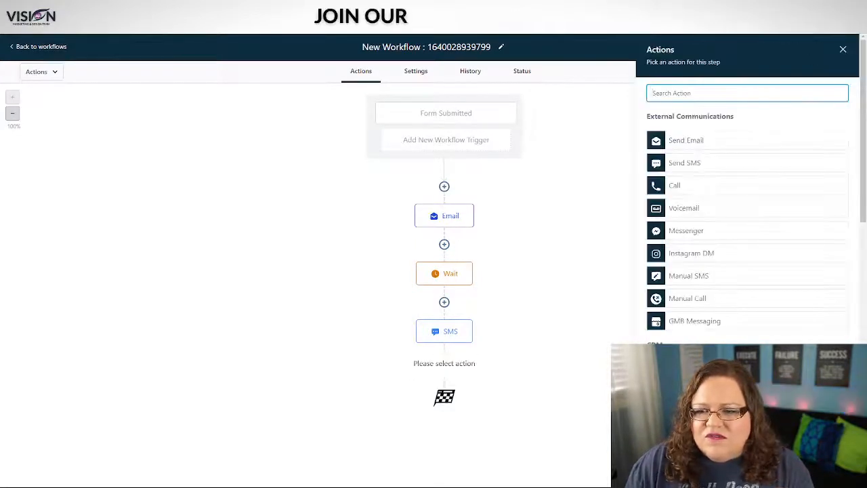
scroll(650, 190, down, 4)
scroll(746, 190, down, 8)
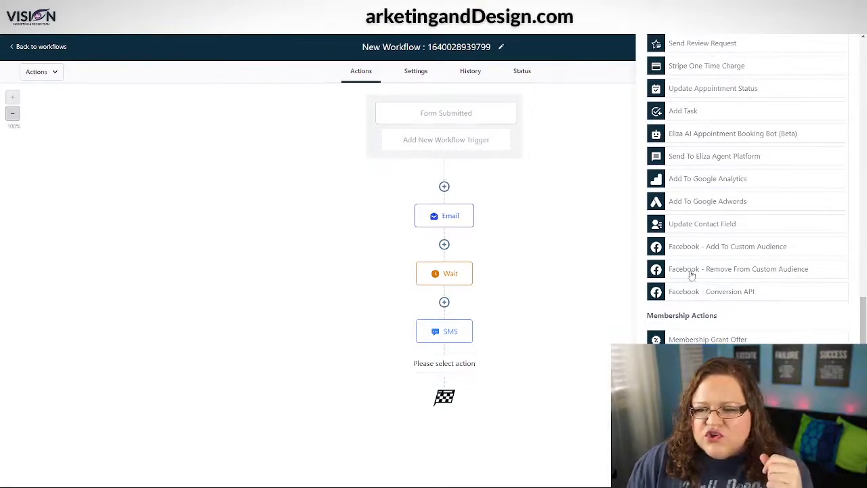
scroll(758, 288, up, 2)
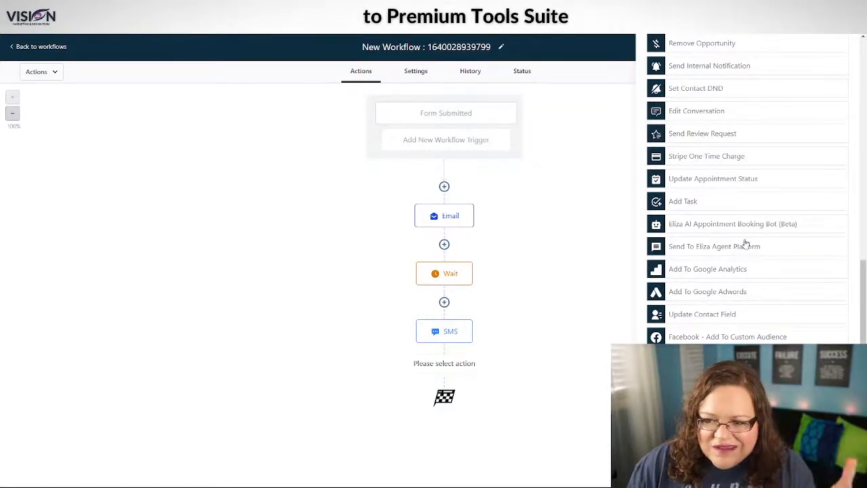
scroll(744, 248, up, 2)
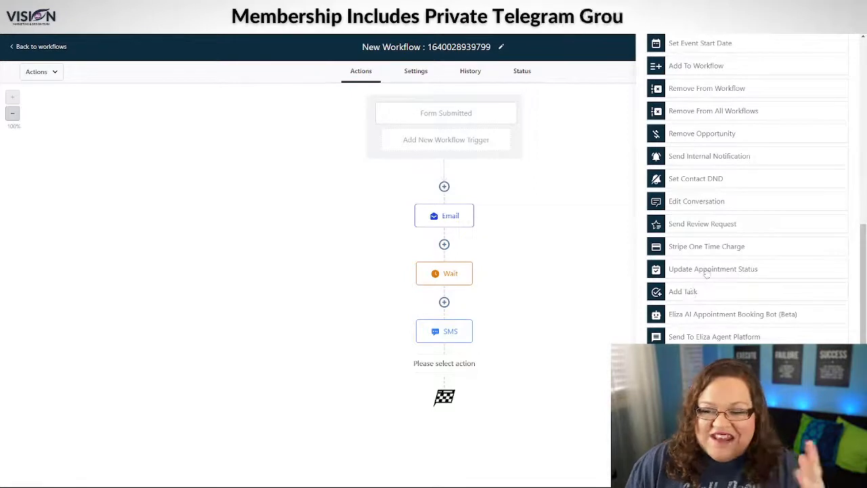
scroll(752, 273, up, 2)
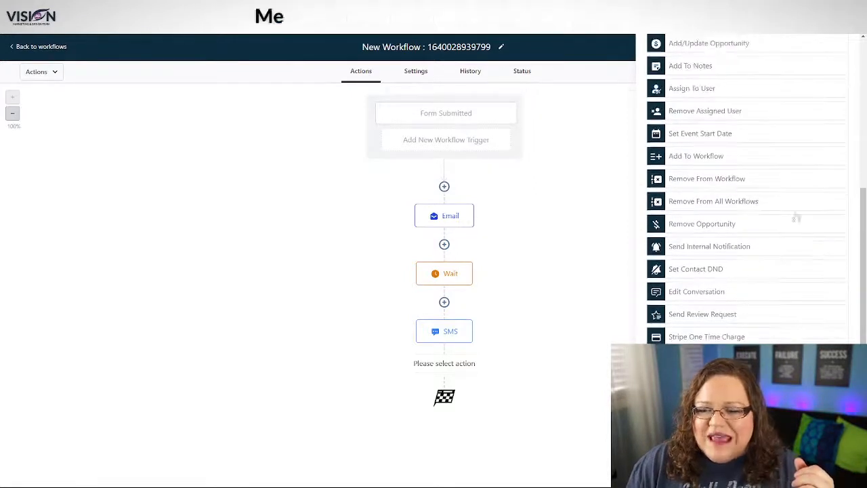
scroll(721, 325, up, 5)
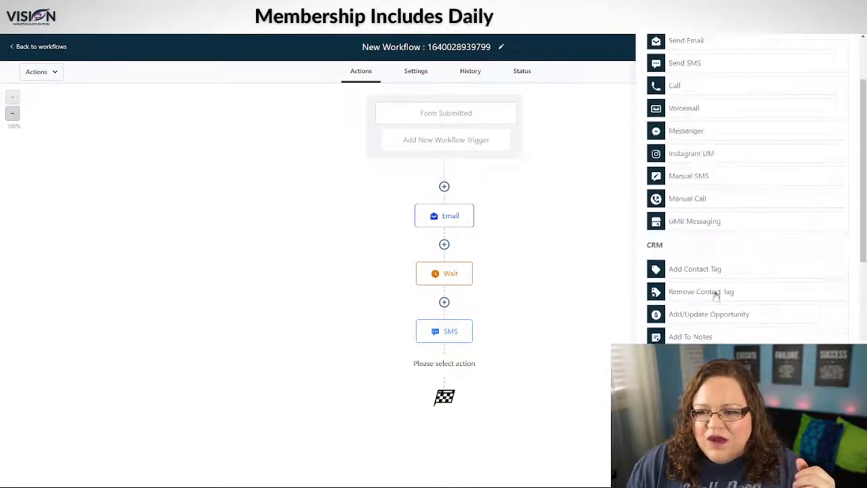
scroll(759, 254, up, 3)
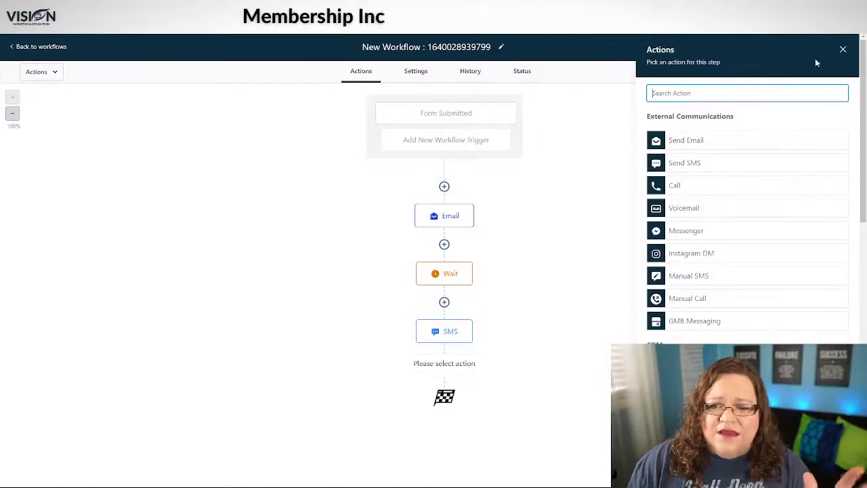
click(843, 48)
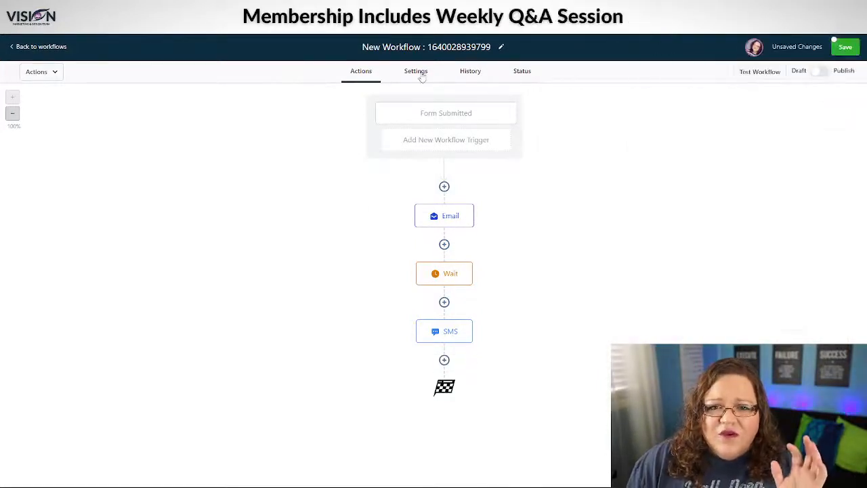
Step: Go to the workflow's Settings tab to view Default Settings and the Any Time window
click(416, 72)
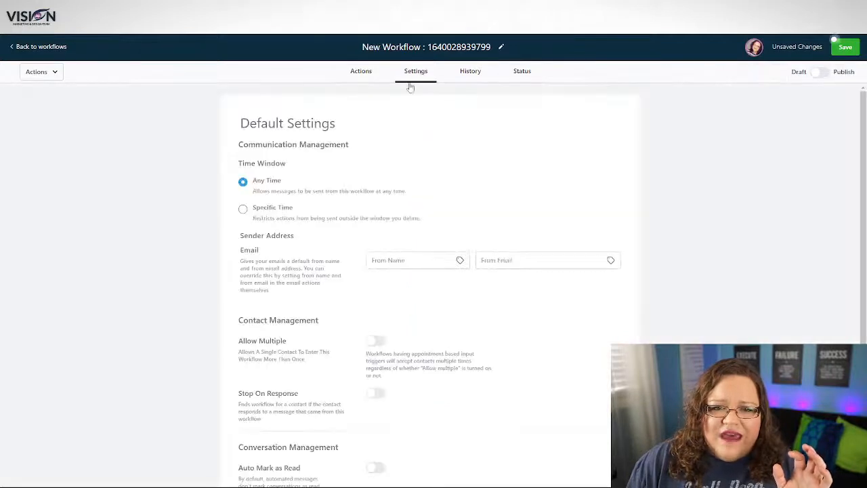
click(360, 71)
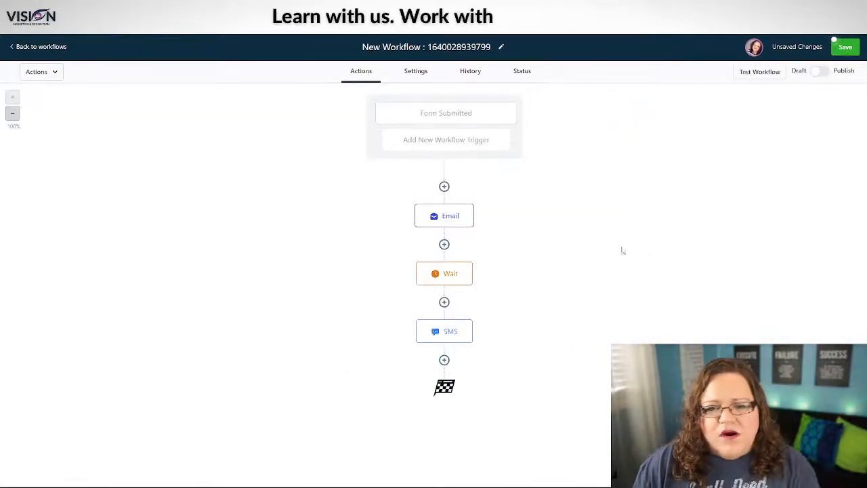
click(416, 71)
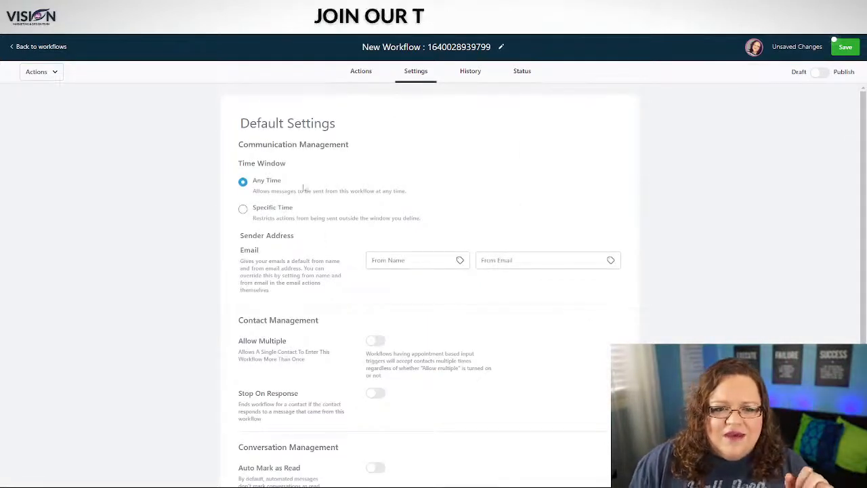
scroll(394, 191, down, 1)
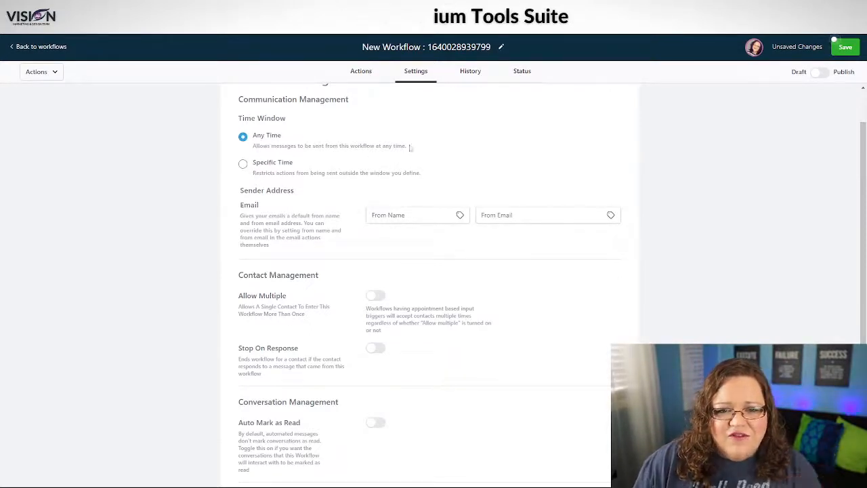
Step: Set the time window to Specific Time, Monday–Friday, 08:00 AM to 5:00 PM
click(243, 164)
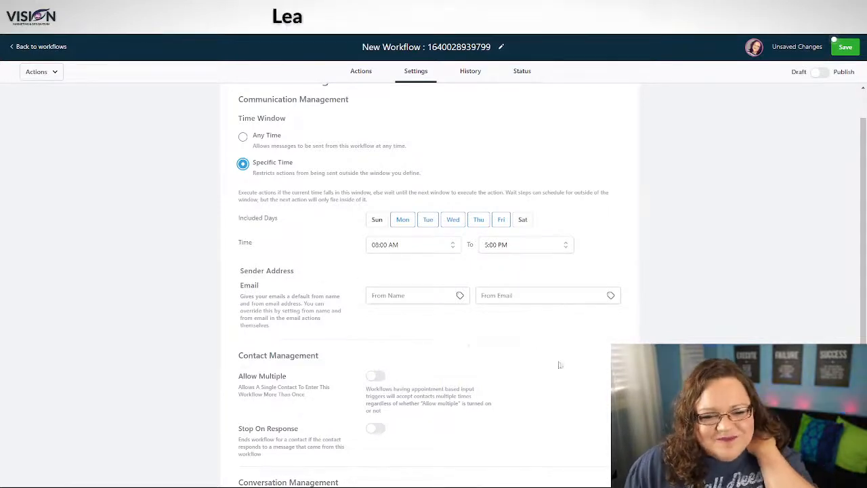
scroll(342, 314, down, 3)
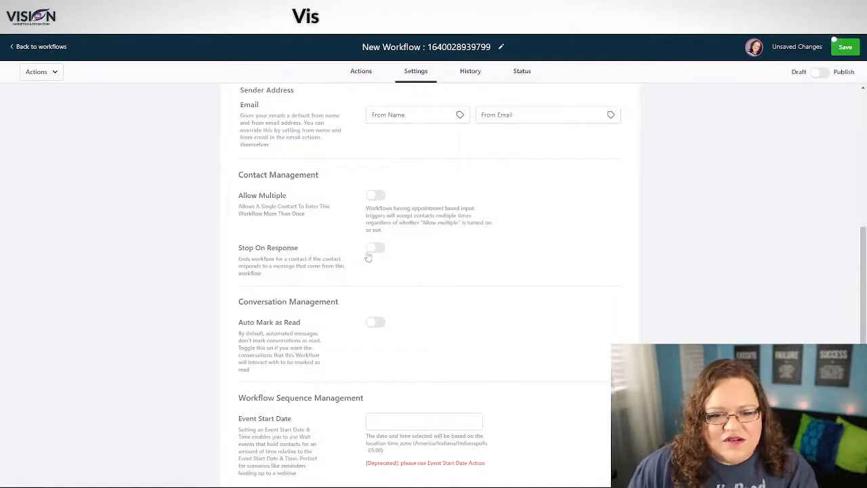
scroll(271, 318, down, 1)
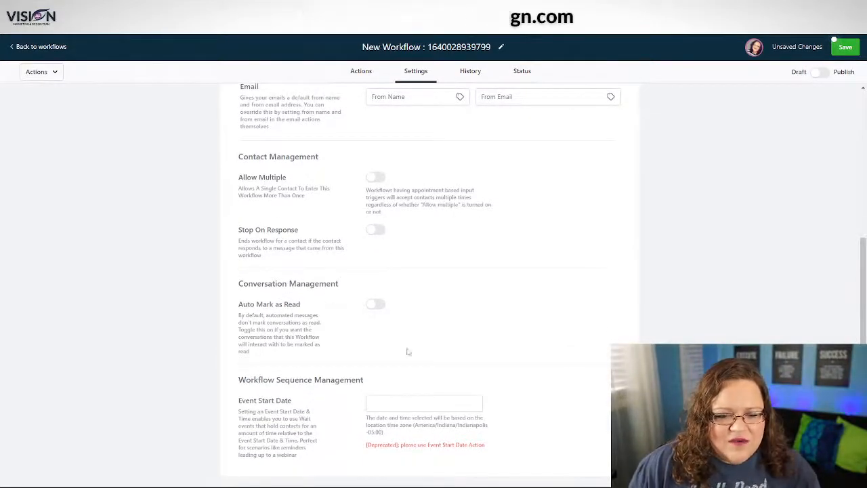
scroll(596, 362, up, 5)
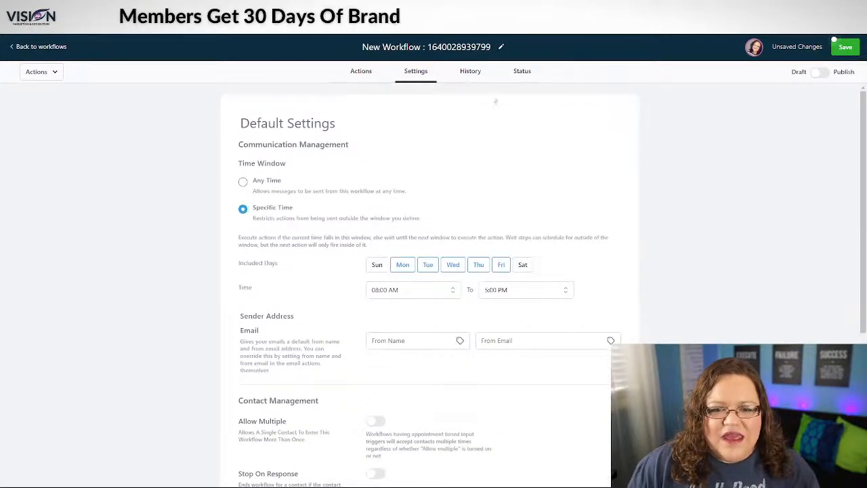
Step: View the Free Guide workflow's History log of Executed, Waiting and Failed actions
click(468, 72)
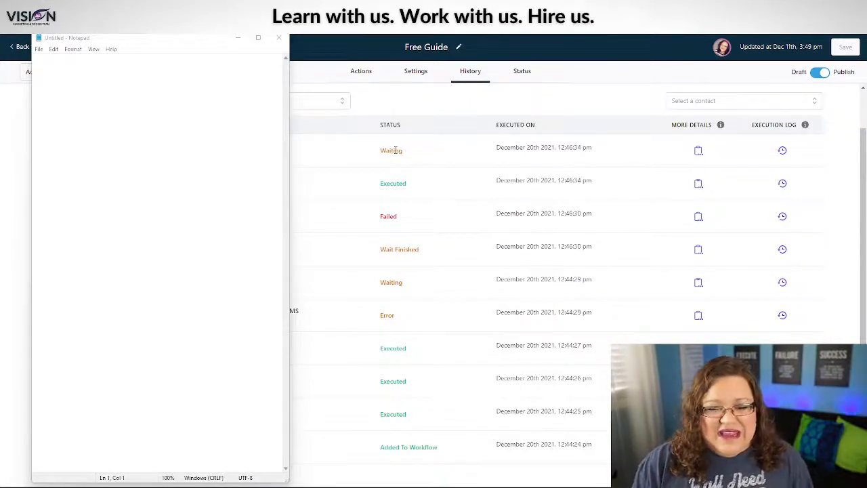
scroll(425, 192, down, 1)
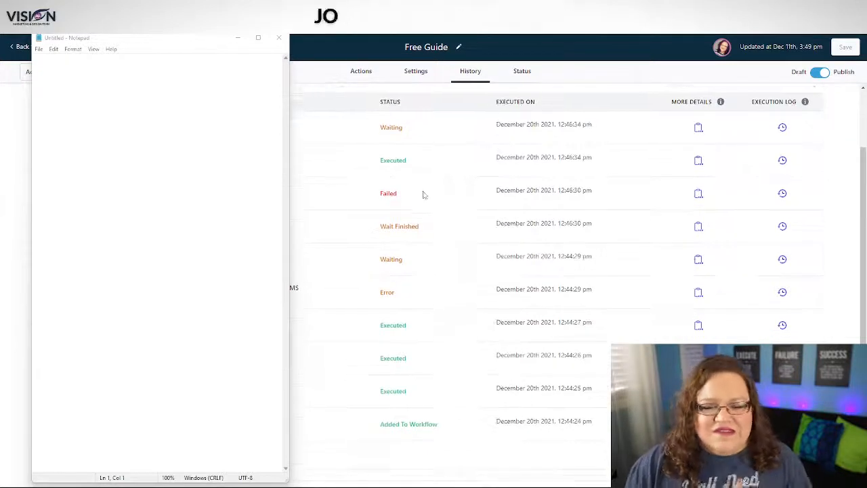